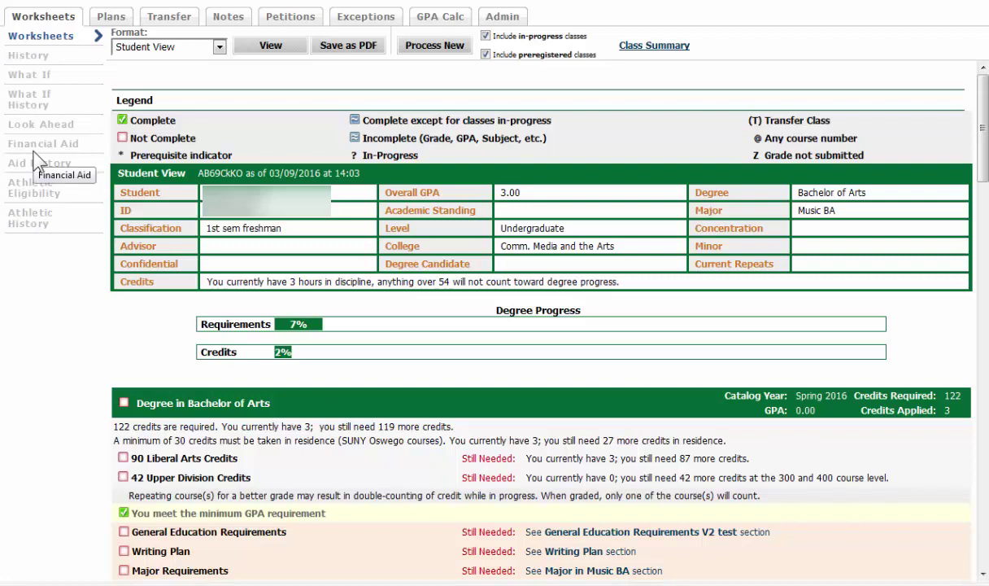
Step: Open the student's degree plan and read the note attached to MUS 100
{"action": "left_click", "coordinate": [114, 20]}
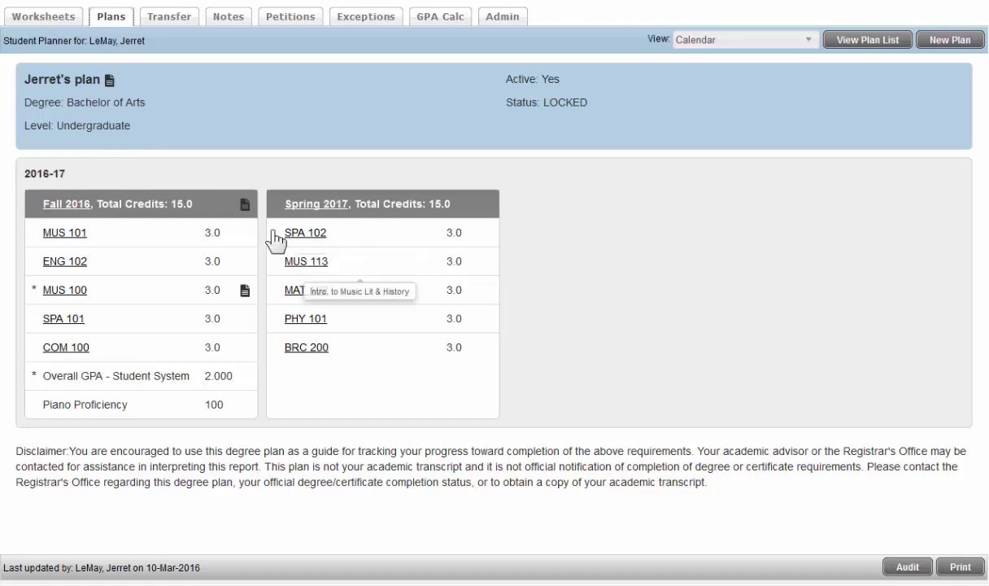
{"action": "mouse_move", "coordinate": [248, 206]}
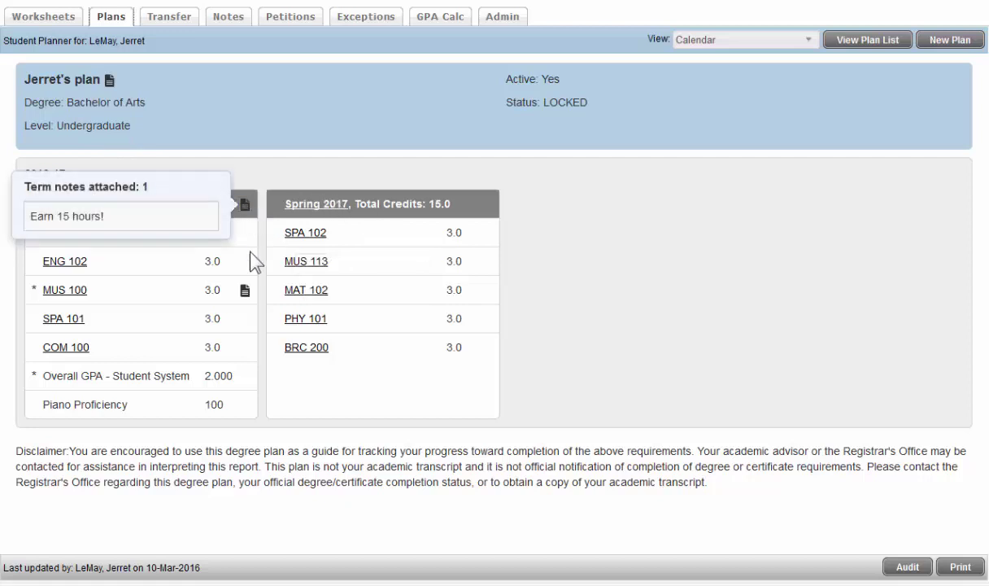
{"action": "left_click", "coordinate": [244, 293]}
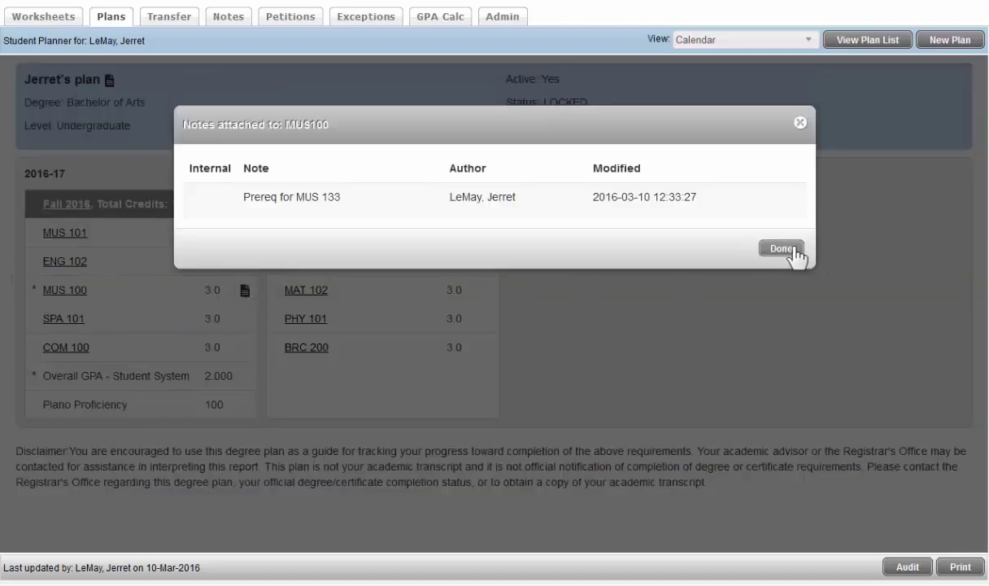
{"action": "left_click", "coordinate": [782, 249]}
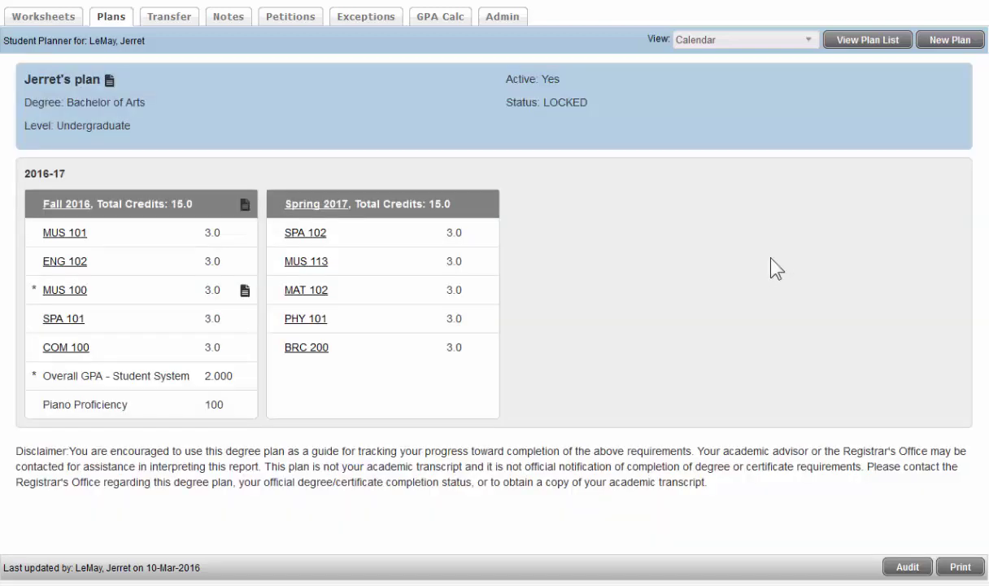
Step: Check the course information for MAT 102
{"action": "left_click", "coordinate": [308, 291]}
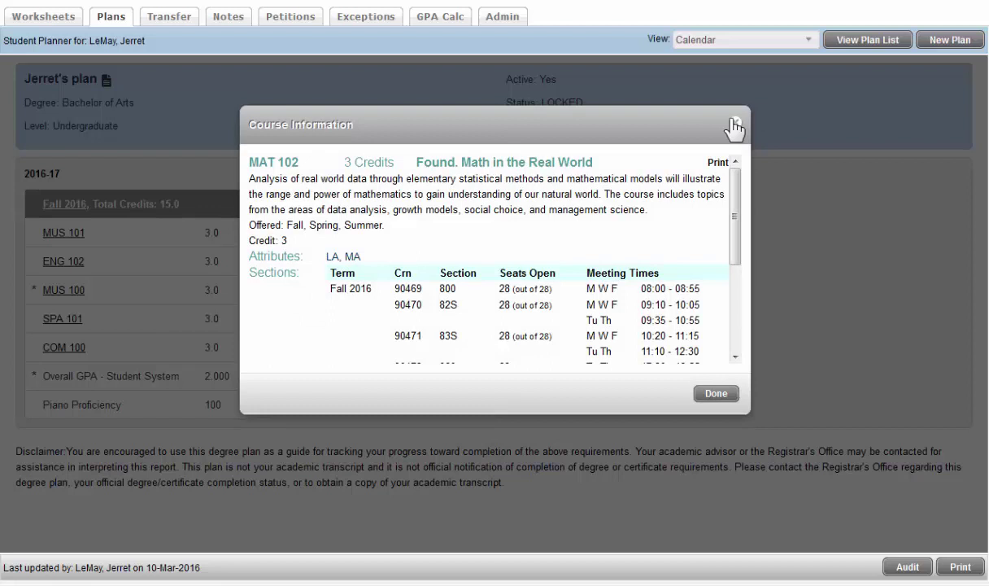
{"action": "left_click", "coordinate": [735, 123]}
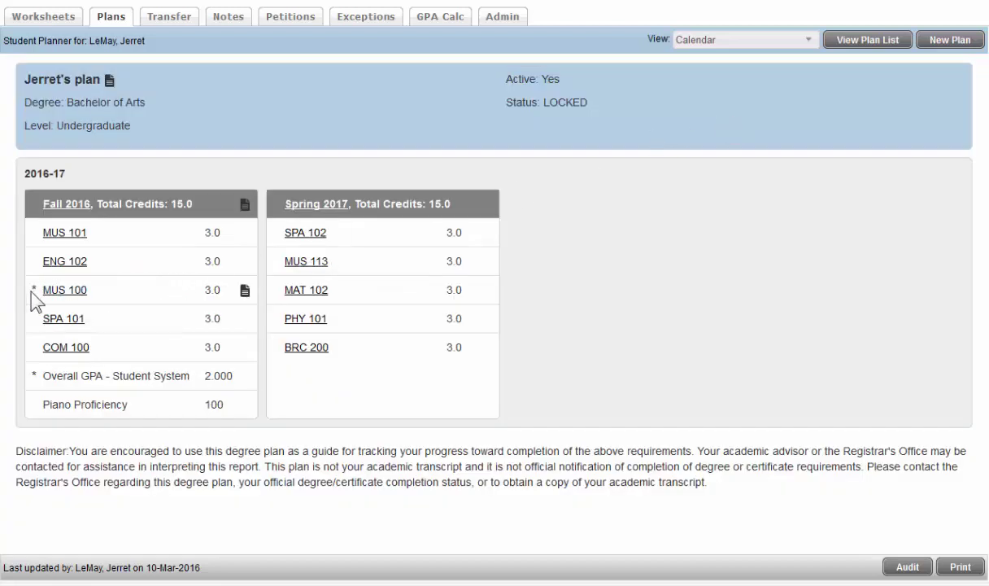
{"action": "mouse_move", "coordinate": [33, 285]}
Step: Switch the plan to Notes view and scroll through its term and course notes
{"action": "left_click", "coordinate": [804, 37]}
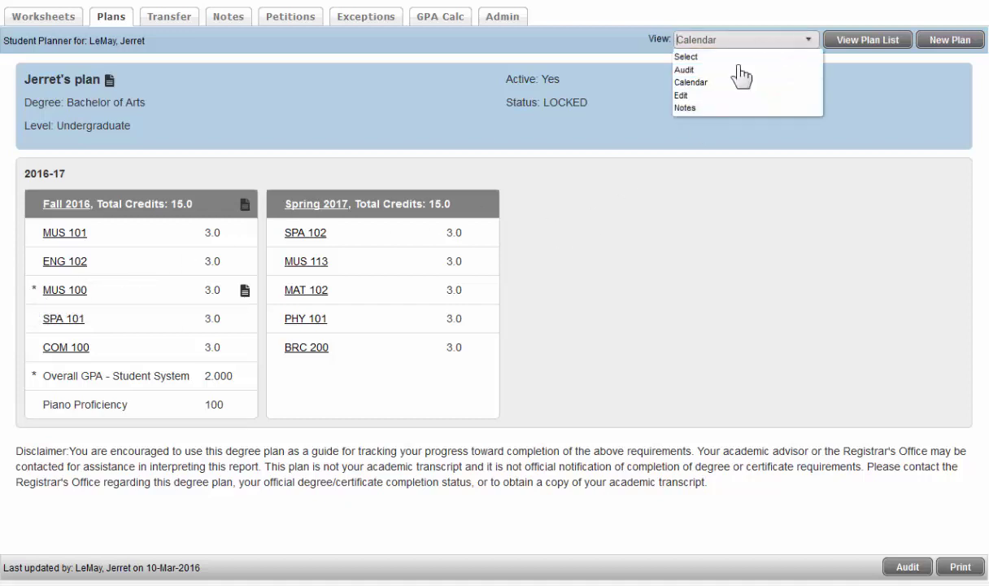
{"action": "left_click", "coordinate": [687, 108]}
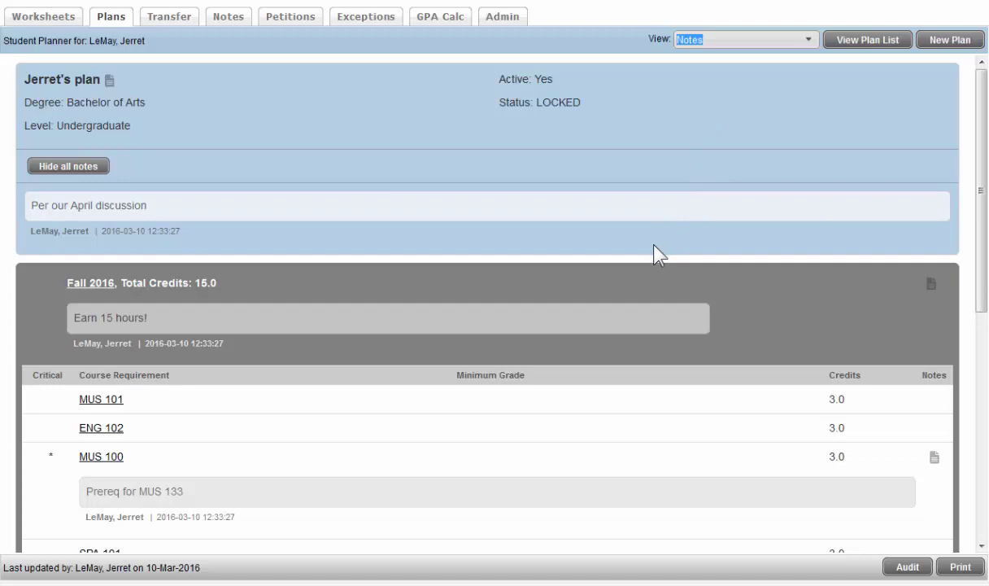
{"action": "scroll", "coordinate": [655, 255], "scroll_direction": "down", "scroll_amount": 3}
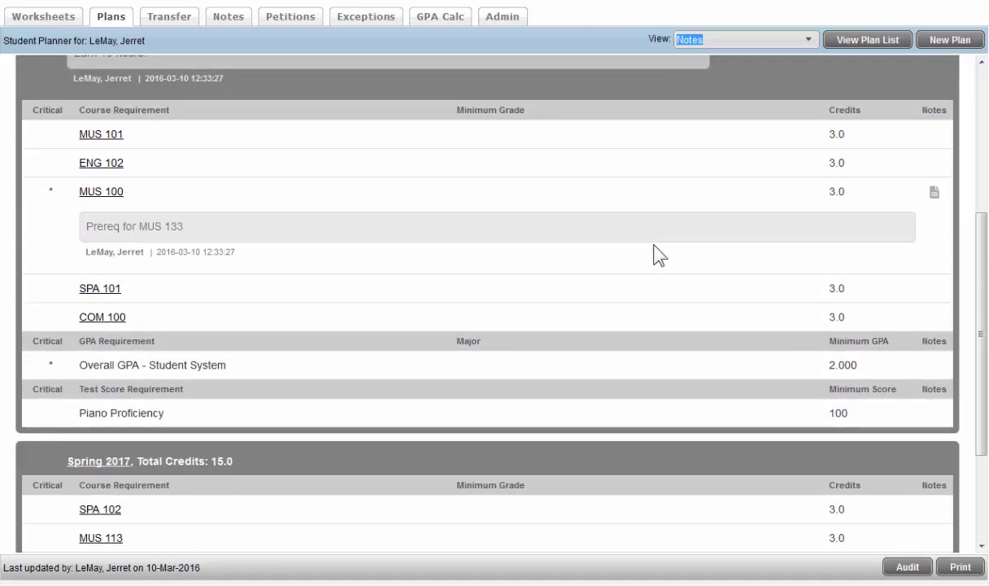
{"action": "scroll", "coordinate": [654, 254], "scroll_direction": "down", "scroll_amount": 2}
{"action": "scroll", "coordinate": [655, 255], "scroll_direction": "up", "scroll_amount": 5}
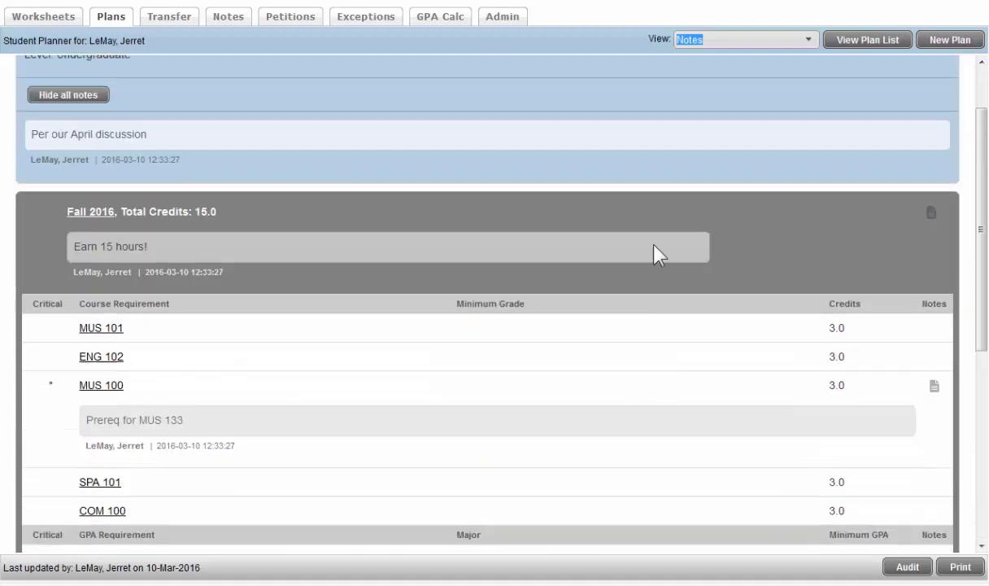
{"action": "scroll", "coordinate": [655, 254], "scroll_direction": "up", "scroll_amount": 1}
{"action": "left_click", "coordinate": [734, 41]}
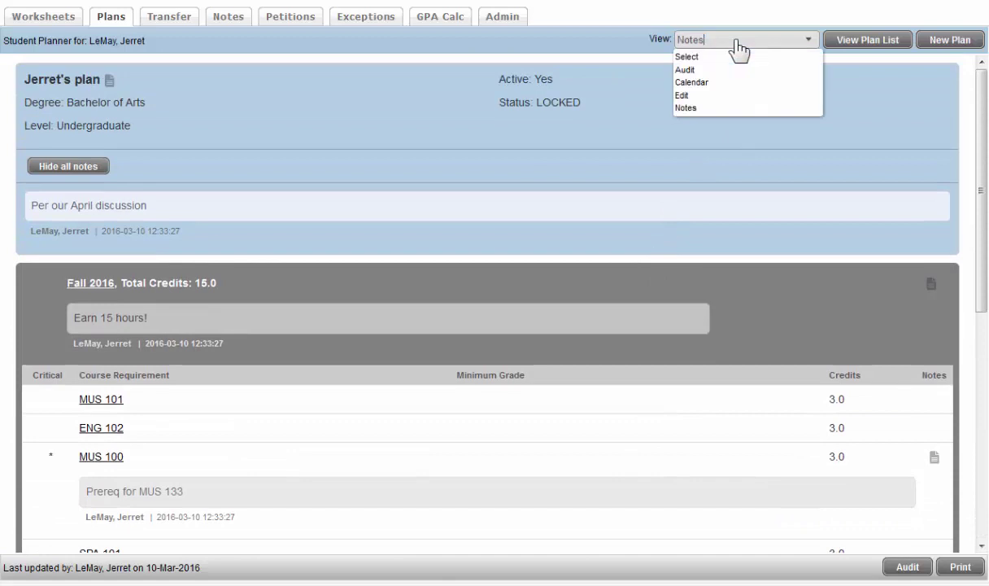
Step: Review the plan's audit view (55% requirements, 27% credits), then return to Calendar view
{"action": "left_click", "coordinate": [698, 71]}
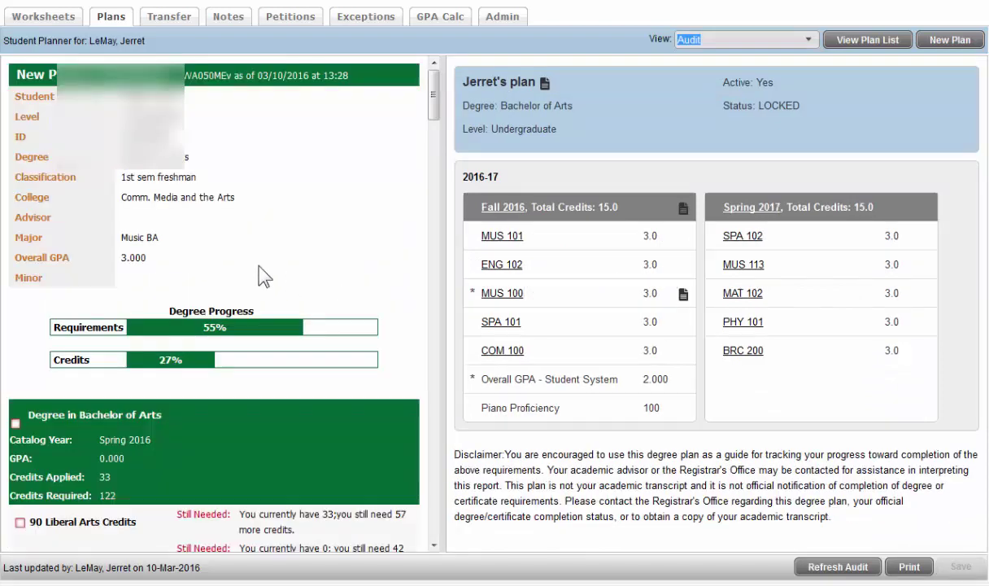
{"action": "scroll", "coordinate": [259, 267], "scroll_direction": "down", "scroll_amount": 8}
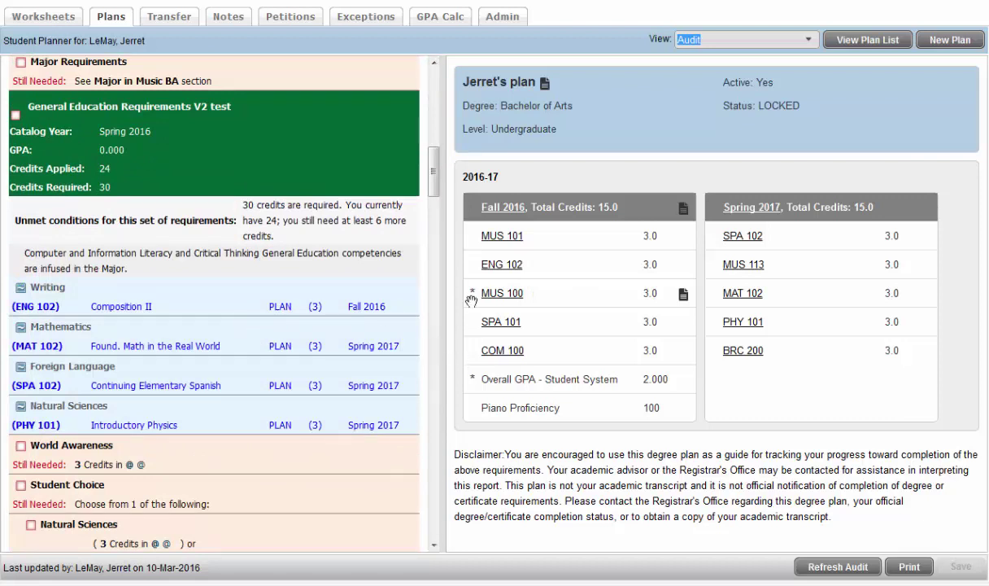
{"action": "left_click", "coordinate": [811, 42]}
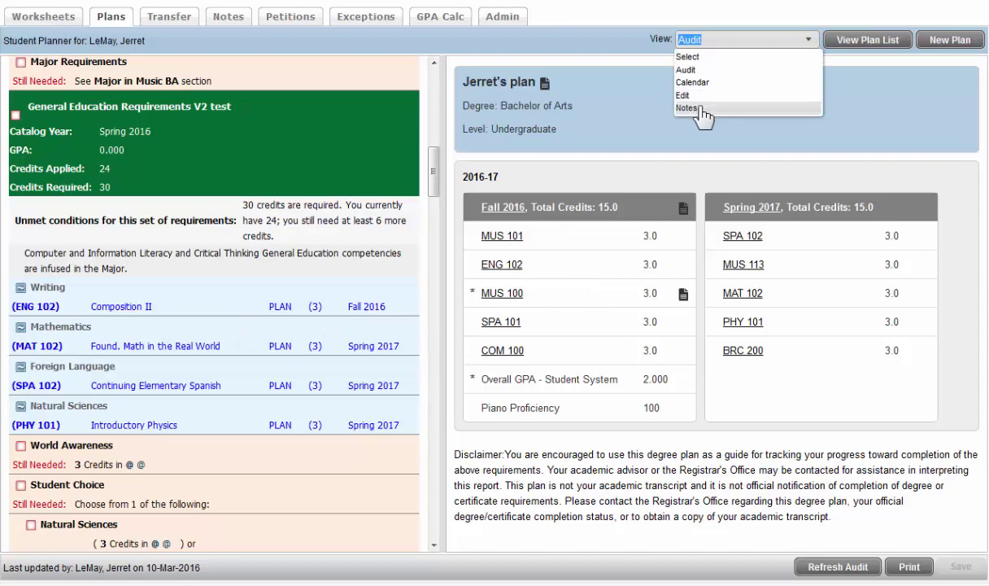
{"action": "left_click", "coordinate": [693, 82]}
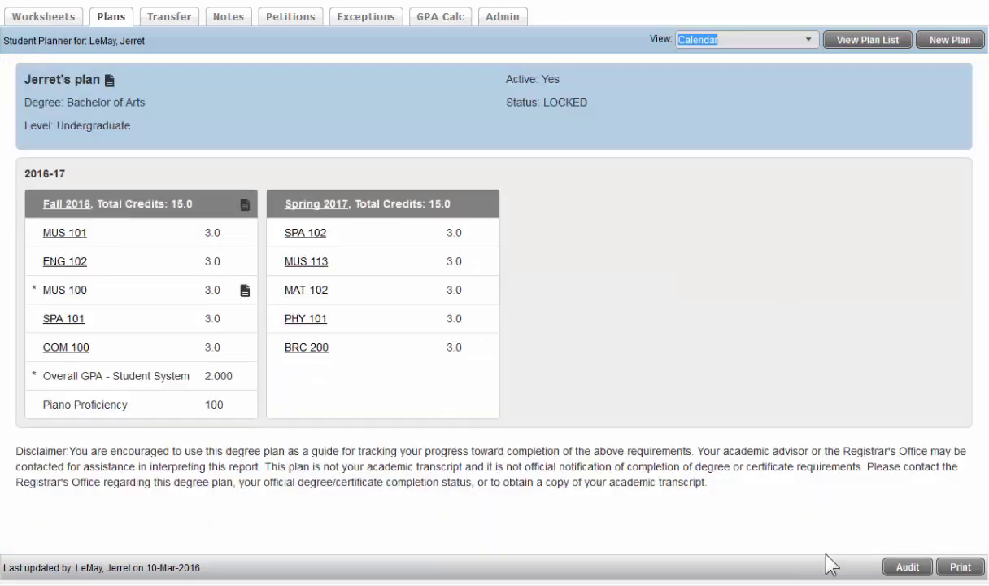
Step: Run the full Plan Audit showing 54% requirements and General Education needing 6 credits
{"action": "left_click", "coordinate": [906, 570]}
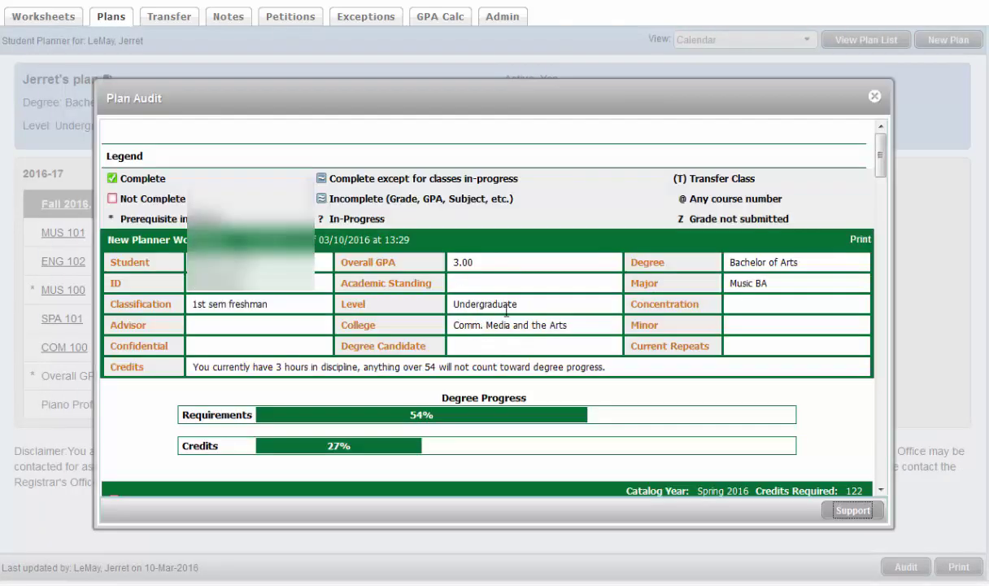
{"action": "scroll", "coordinate": [615, 285], "scroll_direction": "down", "scroll_amount": 10}
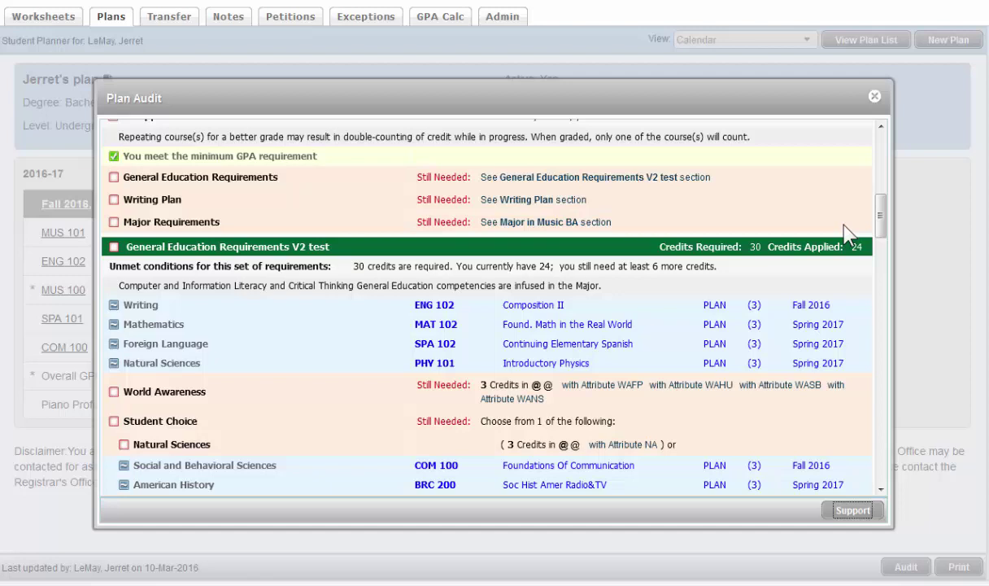
Step: Close the audit and start Plan Ahead for Fall 2016, choosing to create a new plan
{"action": "left_click", "coordinate": [875, 98]}
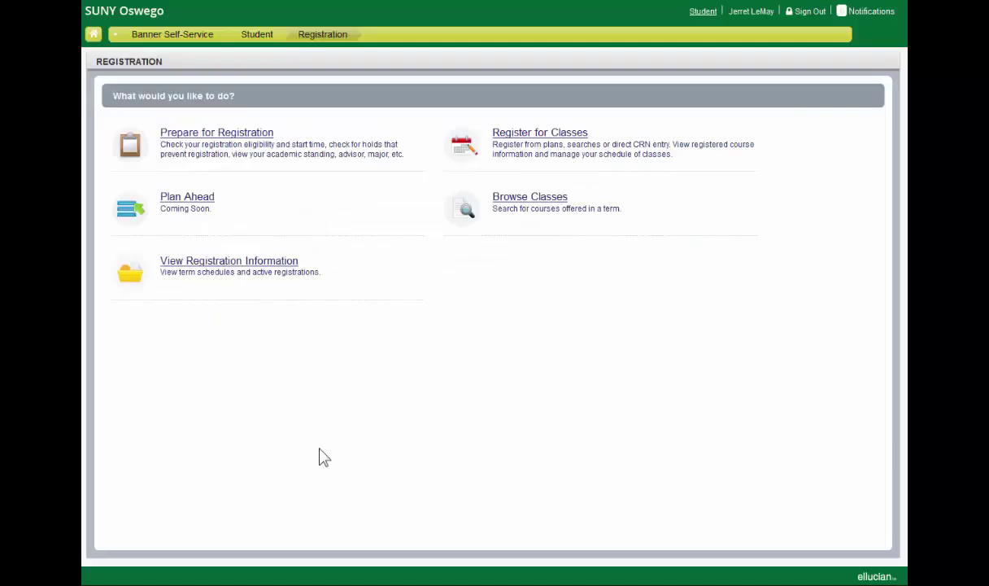
{"action": "left_click", "coordinate": [193, 203]}
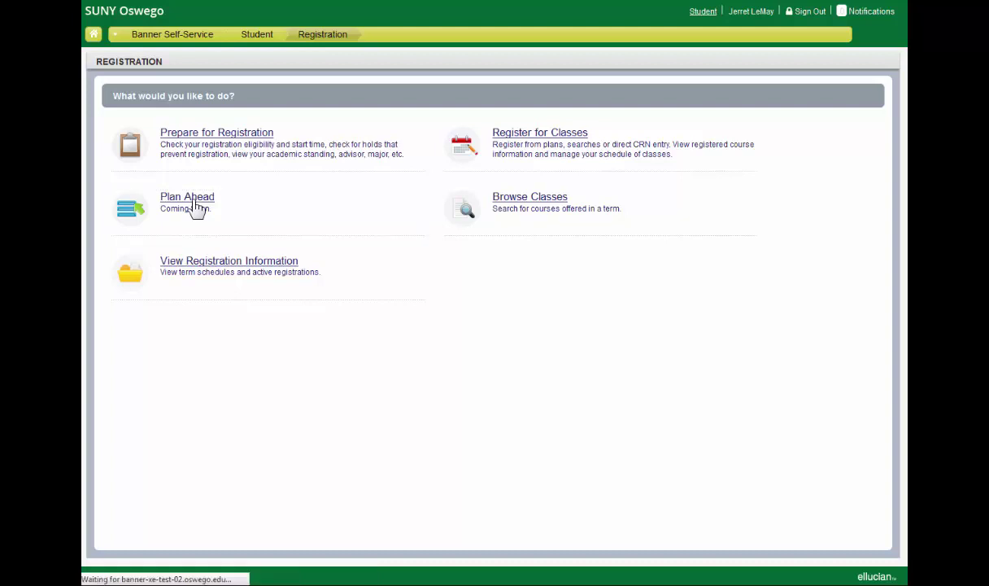
{"action": "left_click", "coordinate": [153, 148]}
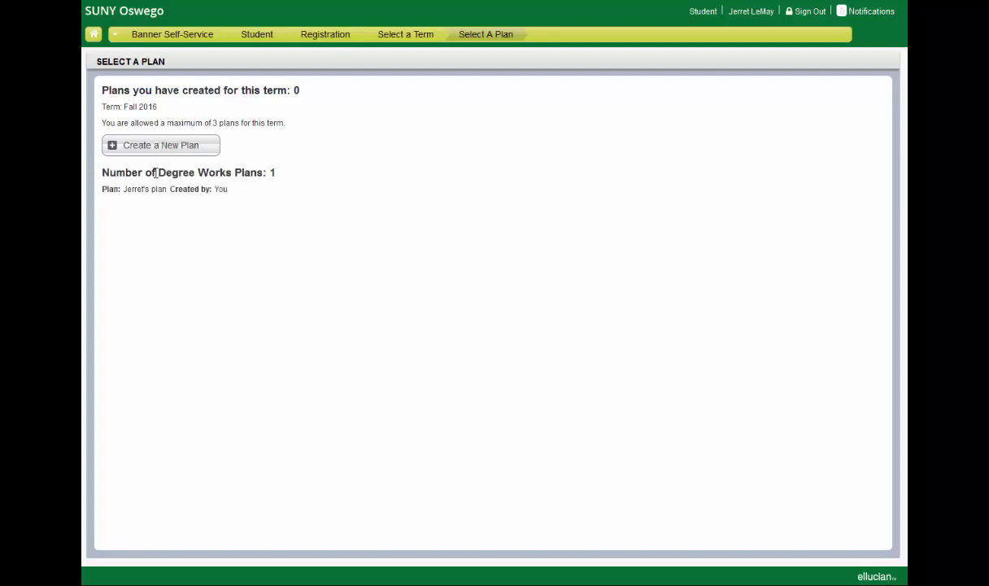
{"action": "left_click_drag", "start_coordinate": [159, 172], "coordinate": [269, 173]}
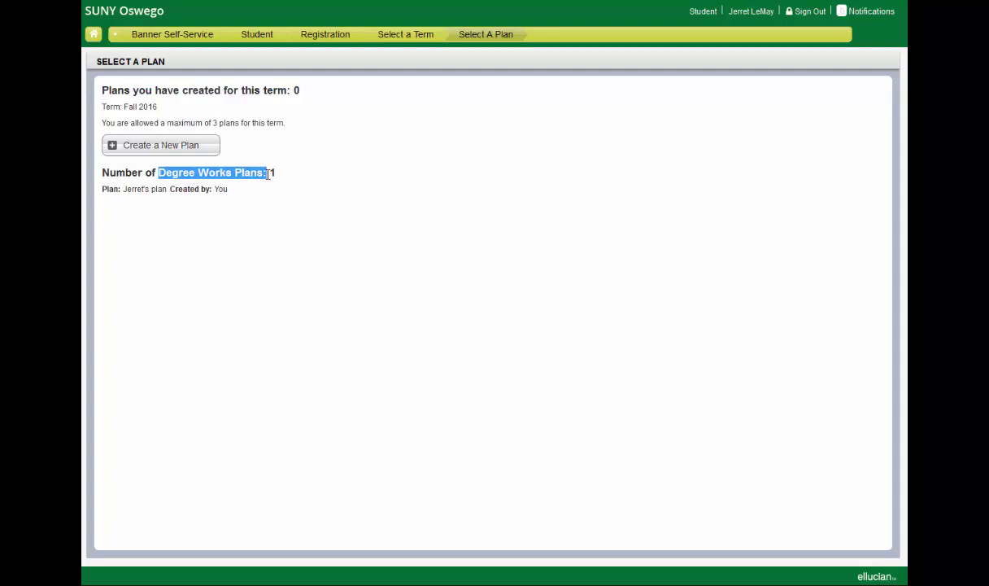
{"action": "left_click", "coordinate": [198, 215]}
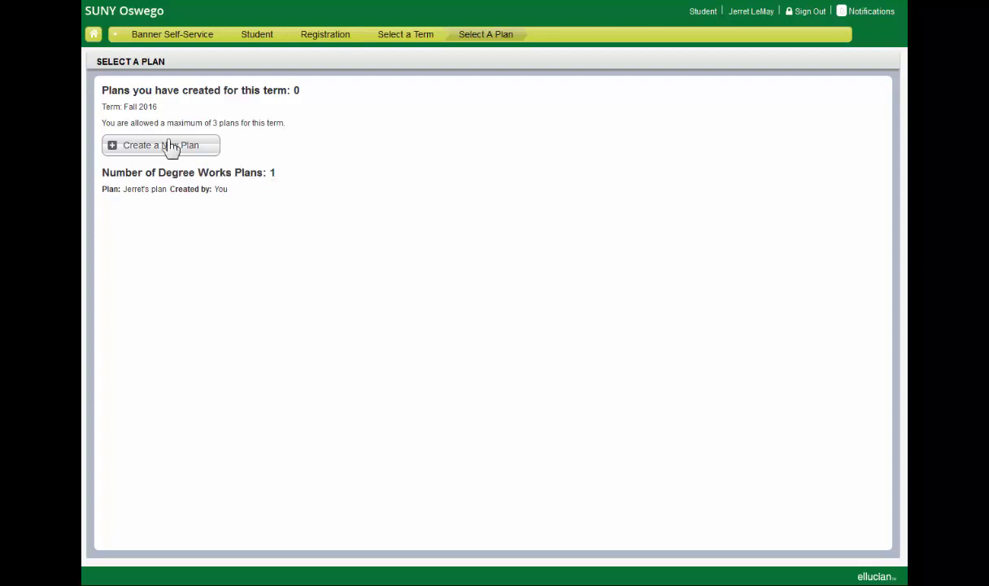
Step: Create a new Fall 2016 plan and add MUS 101 section 800 (CRN 90402) from the Degree Works plan
{"action": "left_click", "coordinate": [170, 145]}
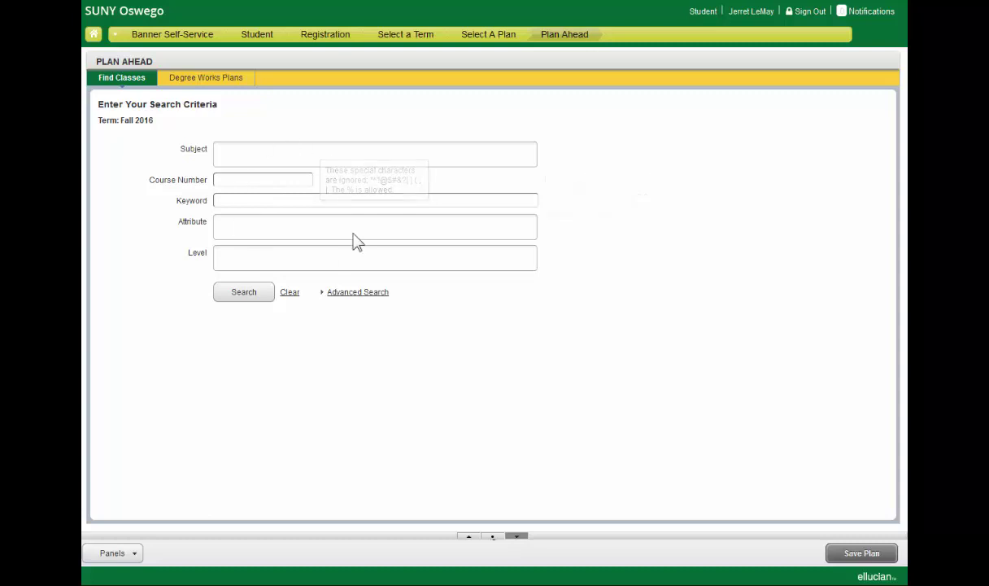
{"action": "left_click", "coordinate": [213, 79]}
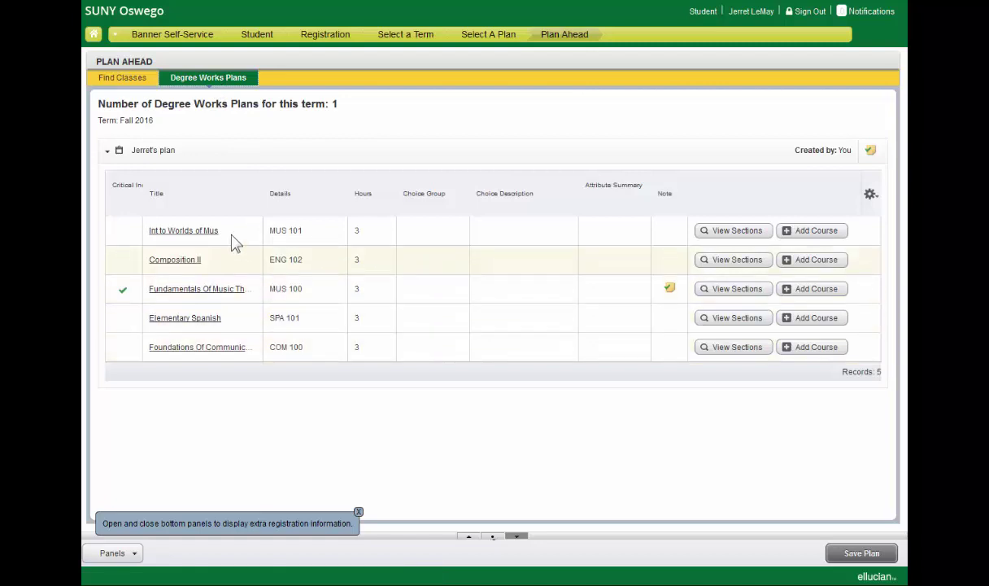
{"action": "left_click", "coordinate": [736, 232]}
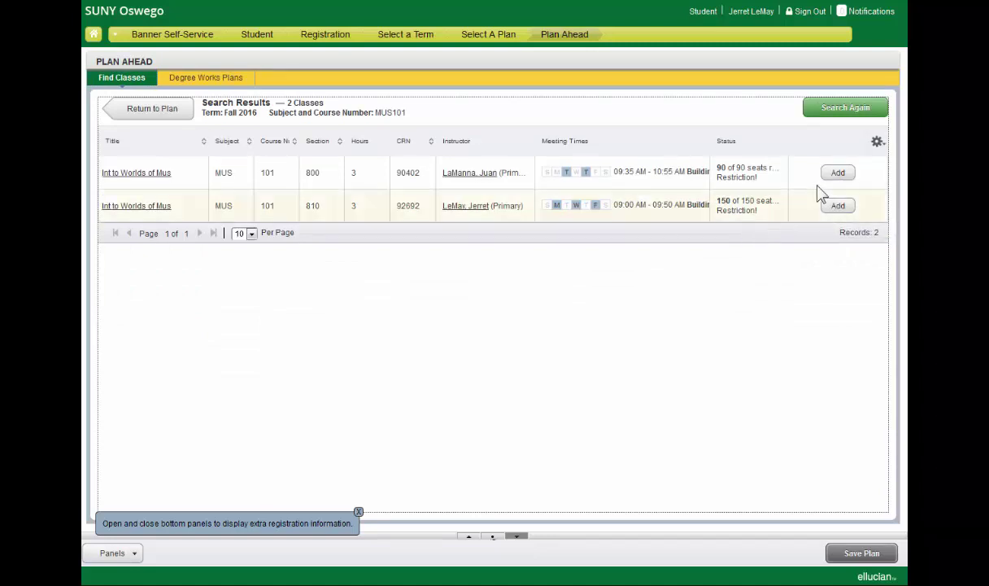
{"action": "left_click", "coordinate": [842, 175]}
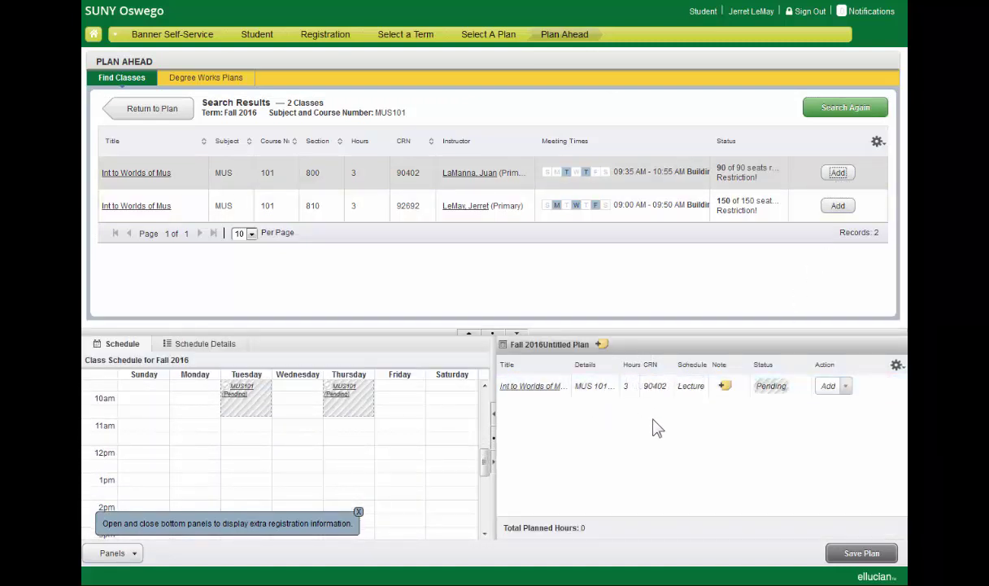
Step: Save the new plan under the name Plan A
{"action": "left_click", "coordinate": [843, 554]}
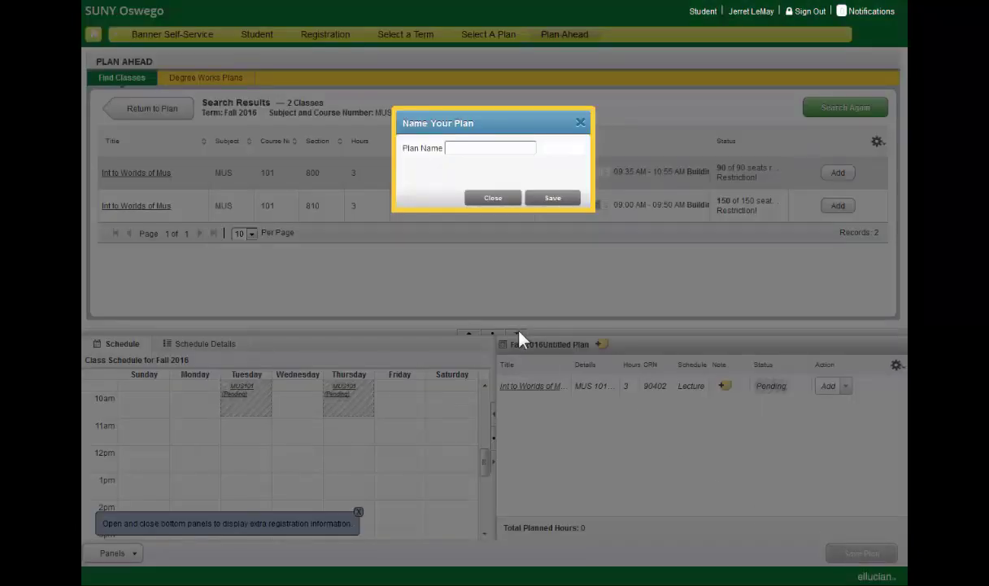
{"action": "left_click", "coordinate": [552, 198]}
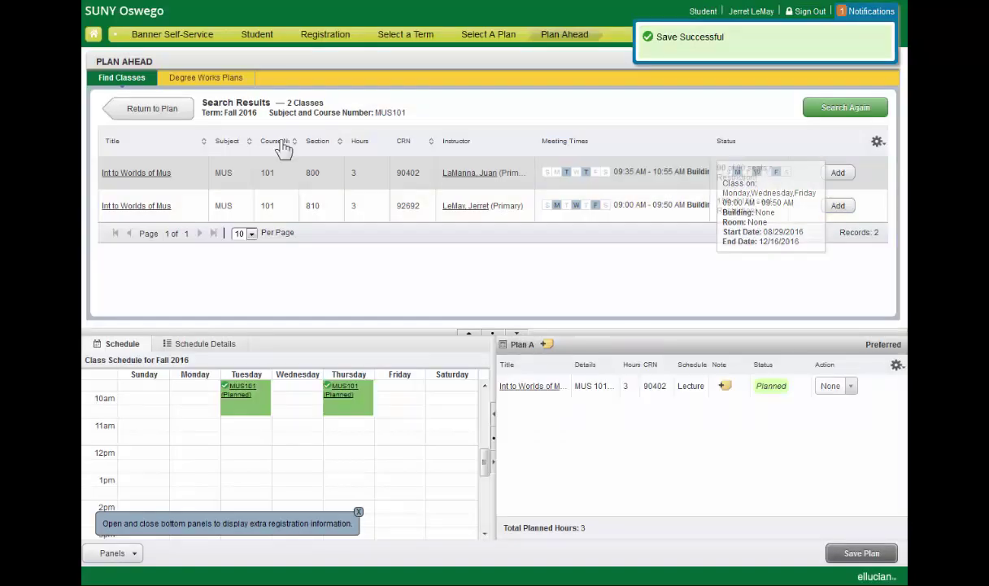
{"action": "left_click", "coordinate": [174, 114]}
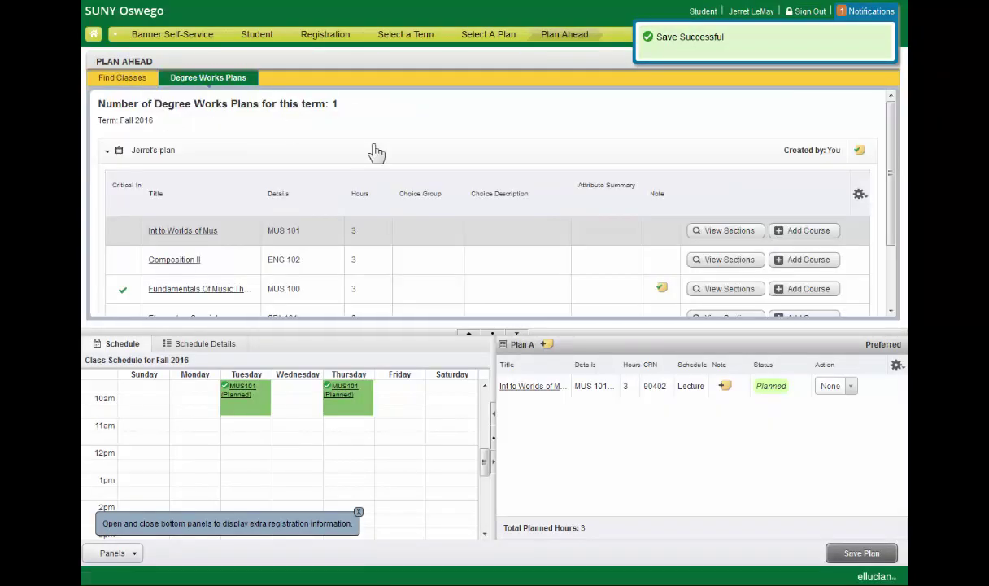
Step: Add Composition II section 53F (CRN 91738) to Plan A and save it
{"action": "left_click", "coordinate": [730, 260]}
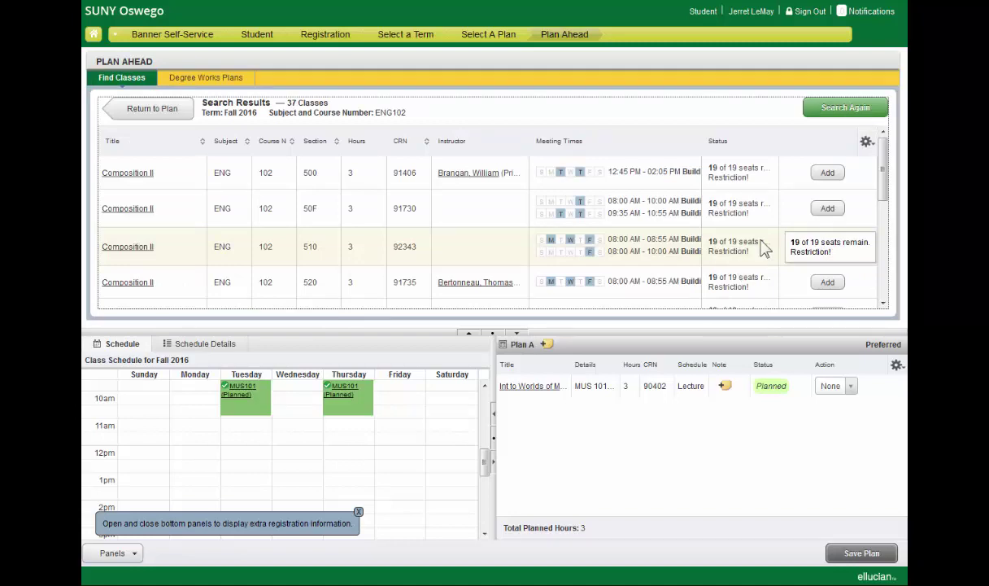
{"action": "left_click_drag", "start_coordinate": [884, 179], "coordinate": [884, 224]}
{"action": "left_click", "coordinate": [829, 231]}
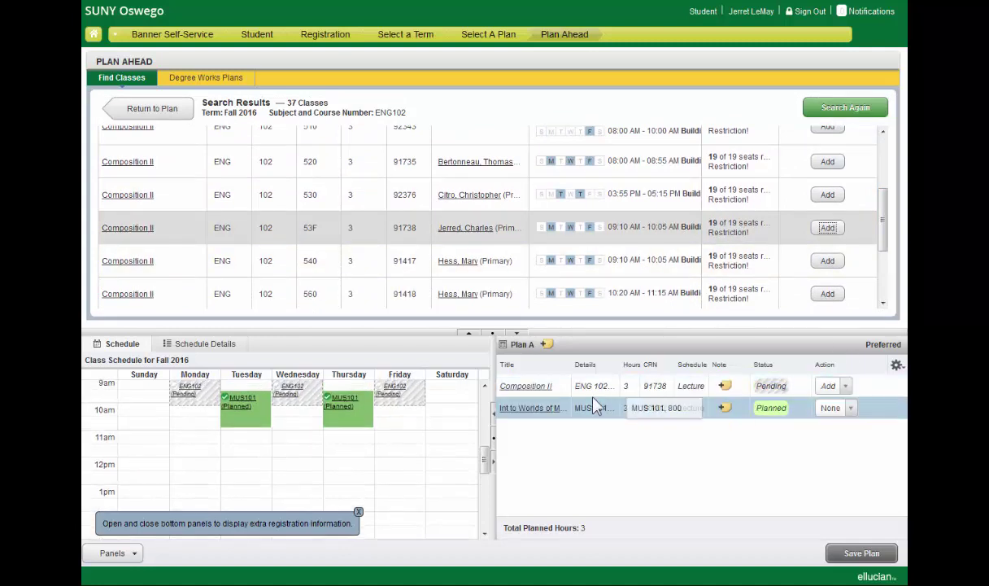
{"action": "left_click", "coordinate": [850, 558]}
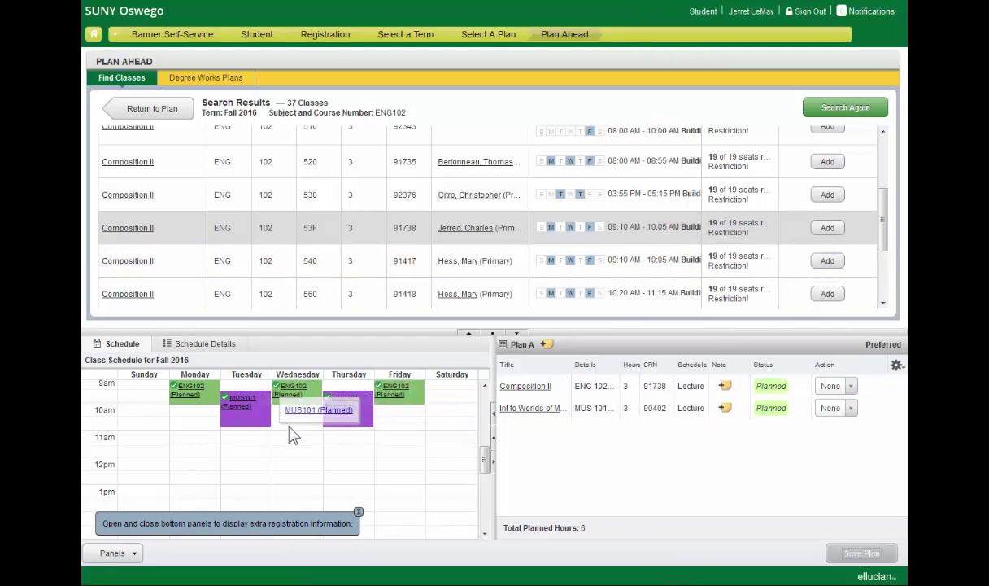
{"action": "left_click", "coordinate": [166, 117]}
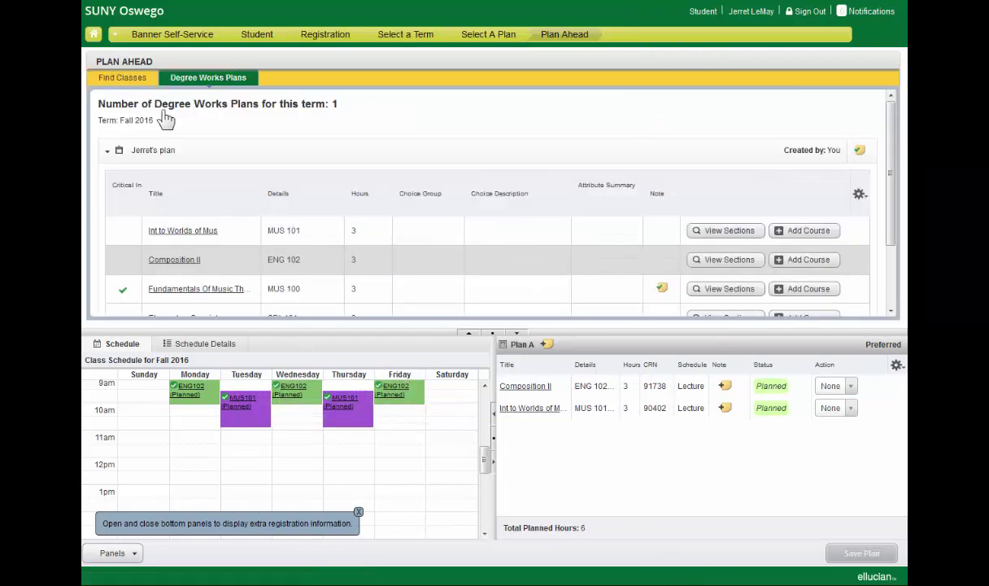
Step: Add a Fundamentals Of Music Theory (MUS 100) section to Plan A with action Add, and save
{"action": "left_click", "coordinate": [710, 295]}
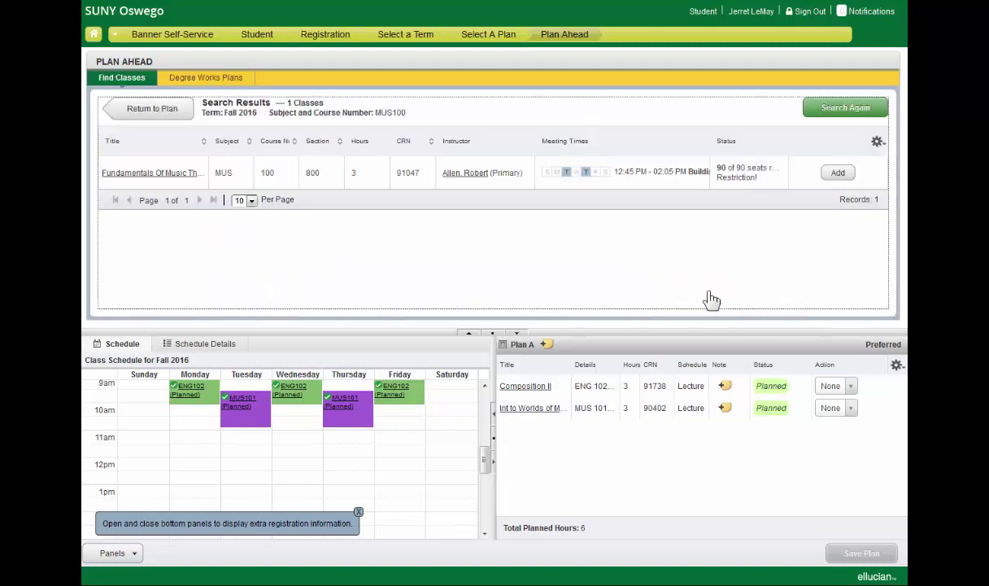
{"action": "left_click", "coordinate": [838, 174]}
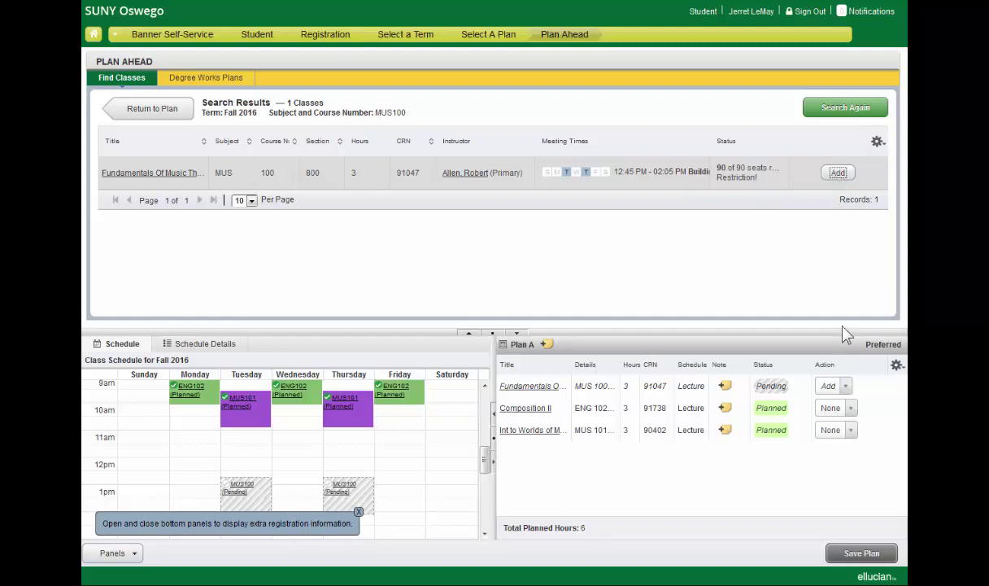
{"action": "left_click", "coordinate": [846, 388]}
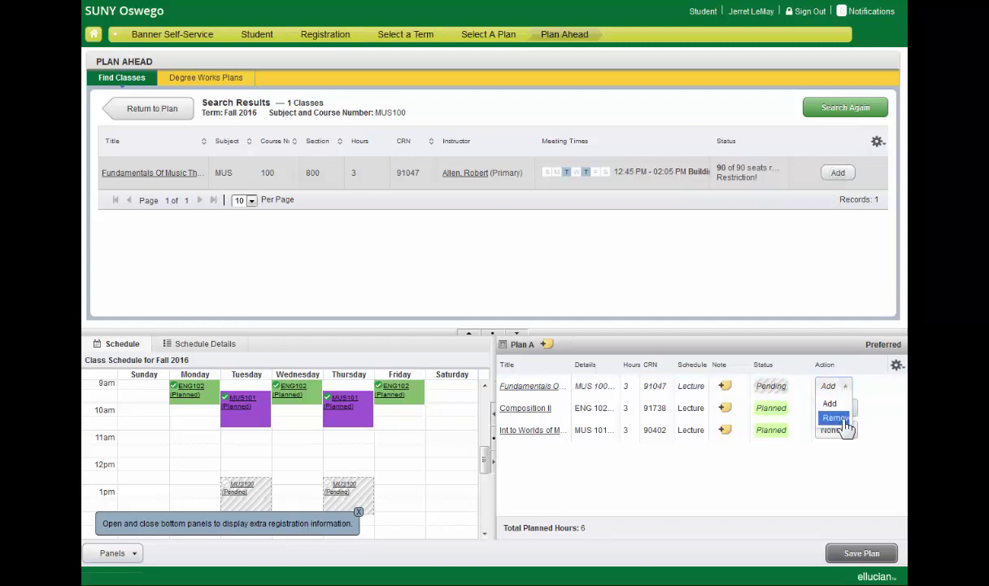
{"action": "left_click", "coordinate": [877, 407]}
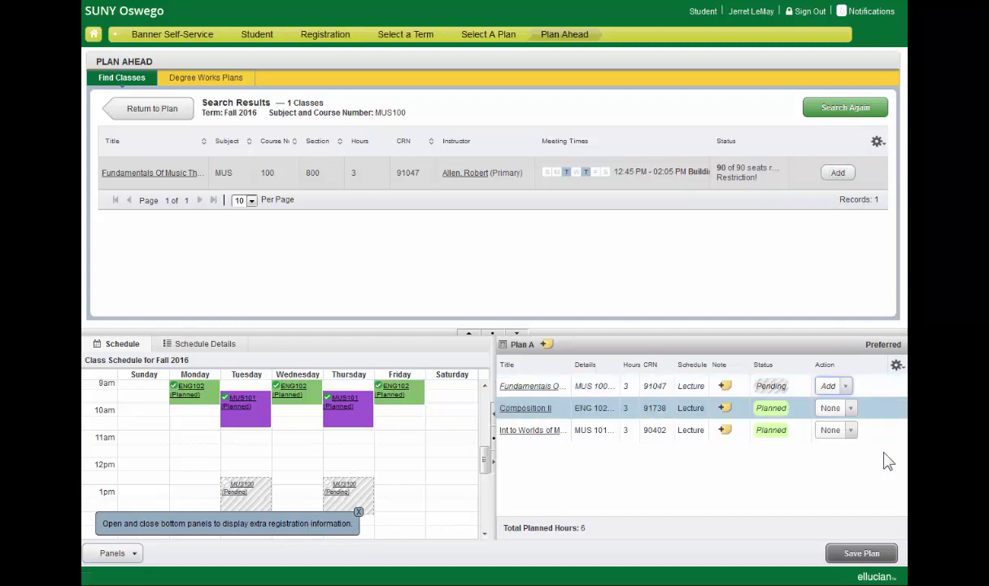
{"action": "left_click", "coordinate": [864, 554]}
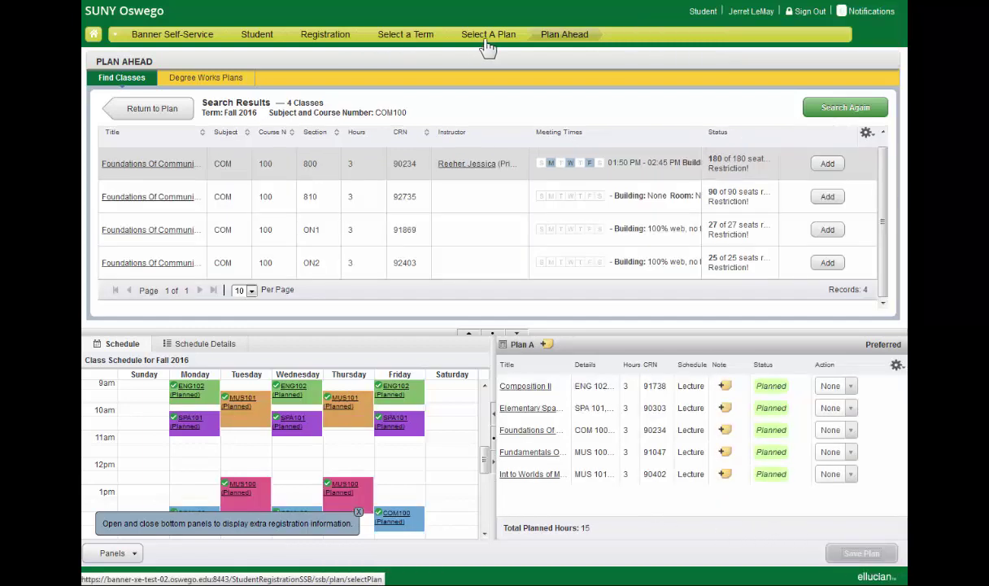
{"action": "left_click", "coordinate": [489, 37]}
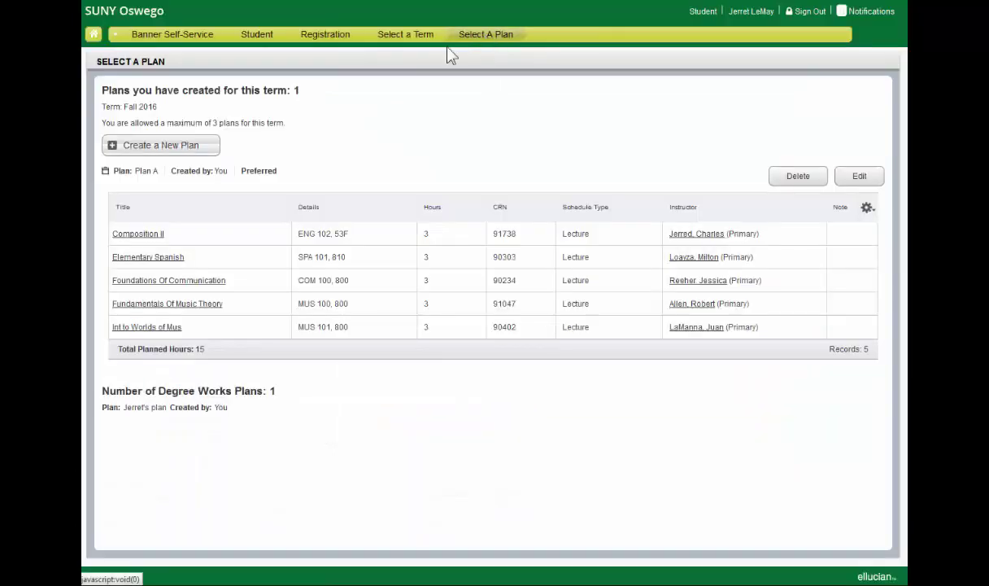
Step: Start another new plan and search for Spanish subject courses
{"action": "left_click", "coordinate": [210, 151]}
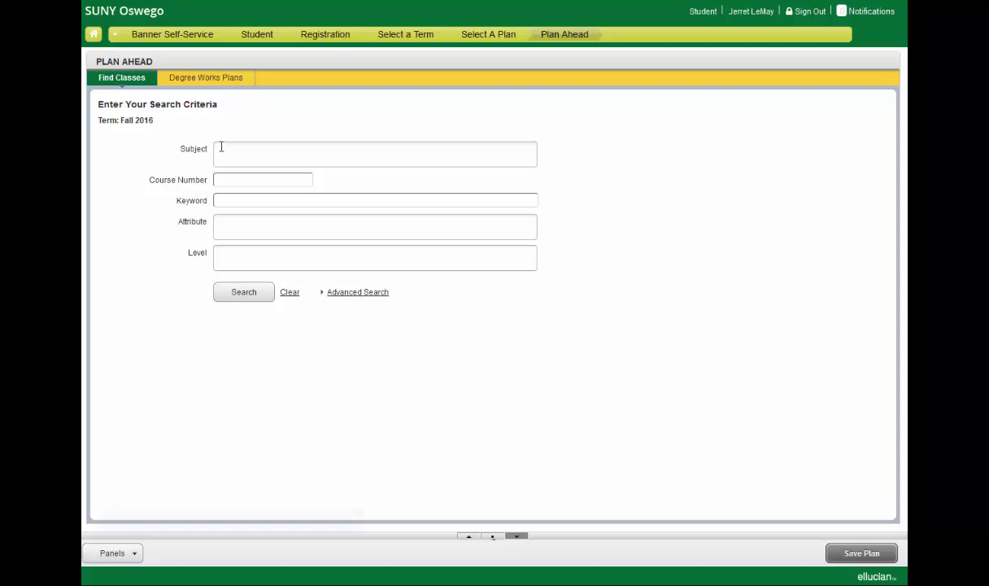
{"action": "left_click", "coordinate": [226, 149]}
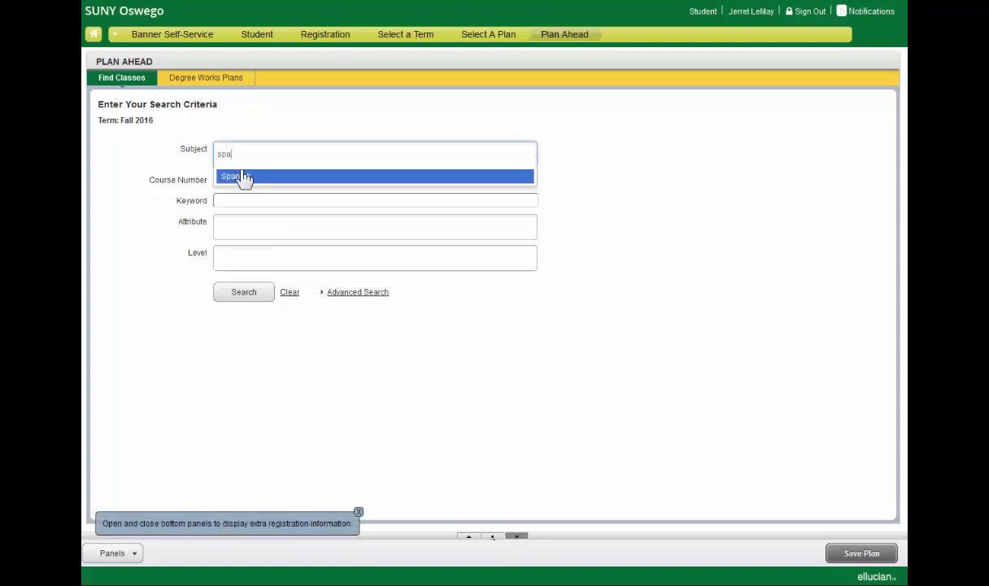
{"action": "left_click", "coordinate": [243, 177]}
{"action": "left_click", "coordinate": [247, 295]}
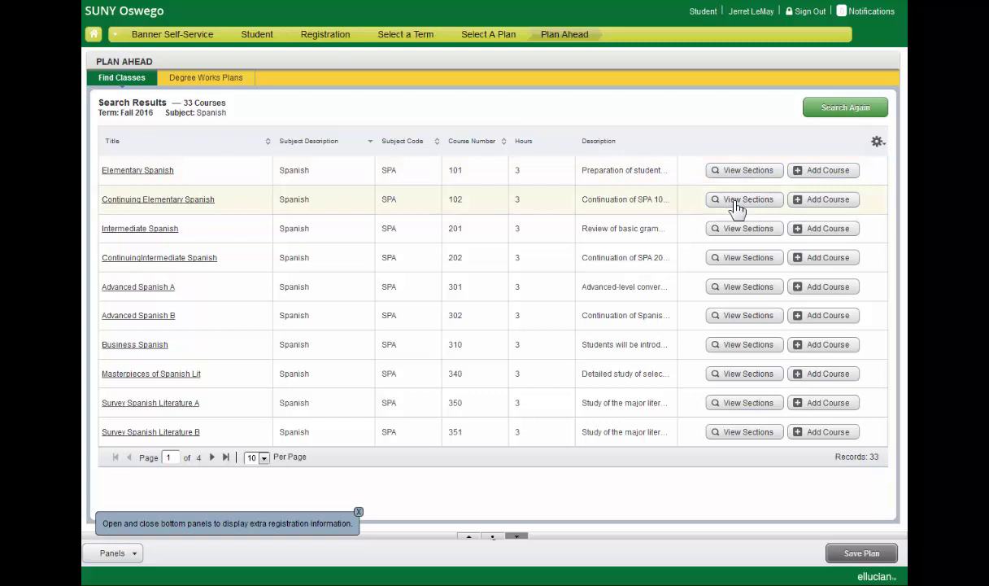
Step: Add Elementary Spanish section 820 (CRN 90304) and save the plan as PLan B
{"action": "left_click", "coordinate": [745, 172]}
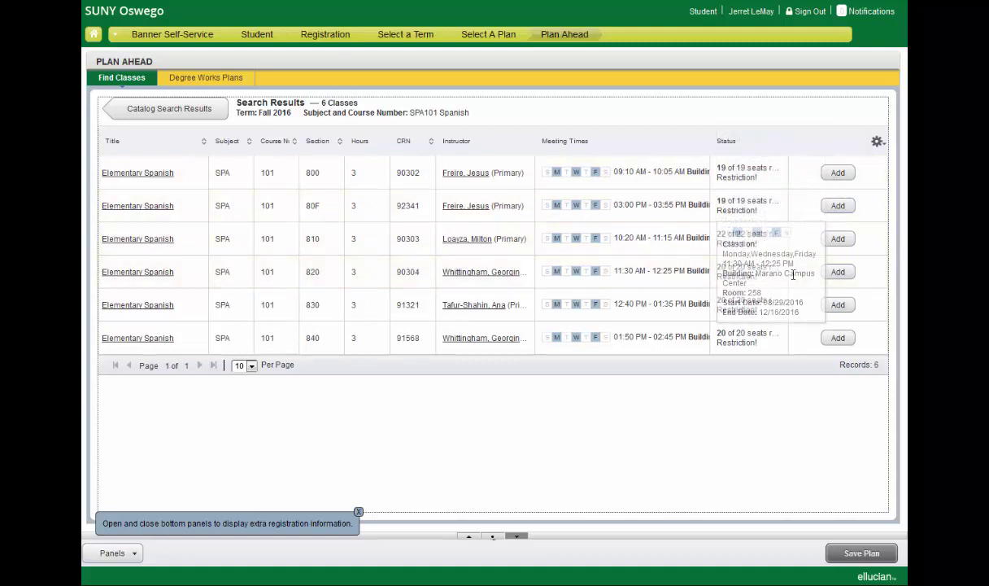
{"action": "left_click", "coordinate": [835, 275]}
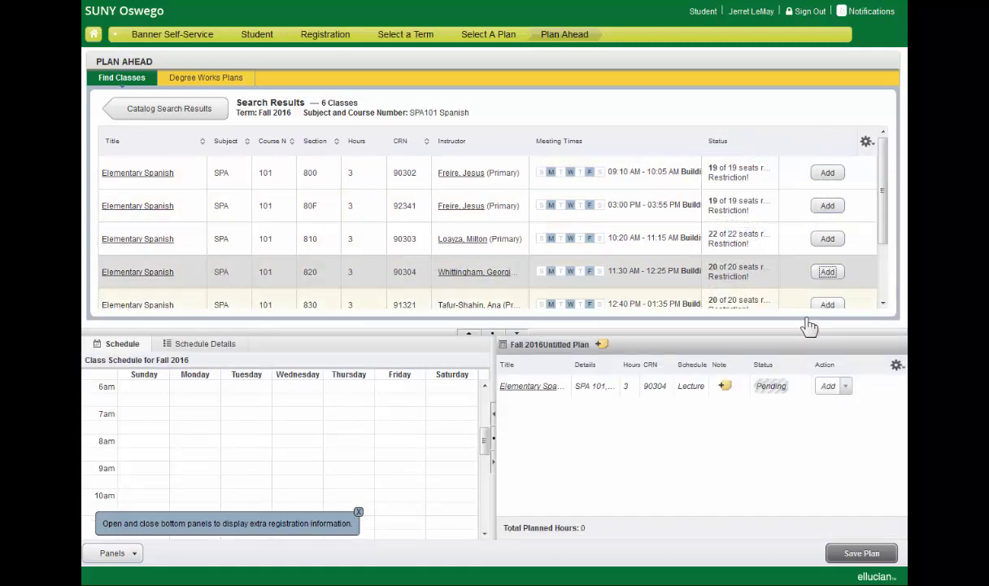
{"action": "left_click", "coordinate": [861, 553]}
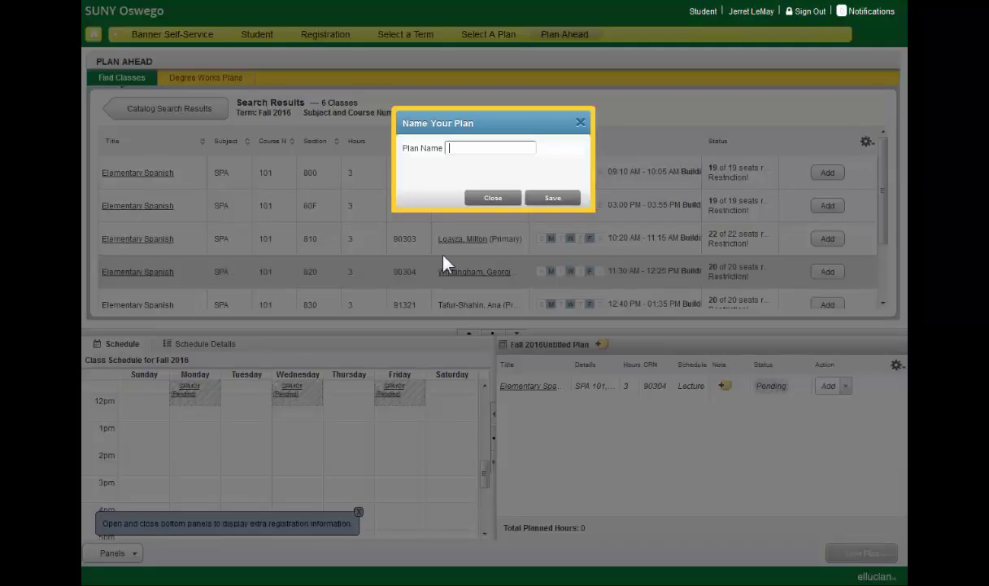
{"action": "left_click", "coordinate": [551, 201]}
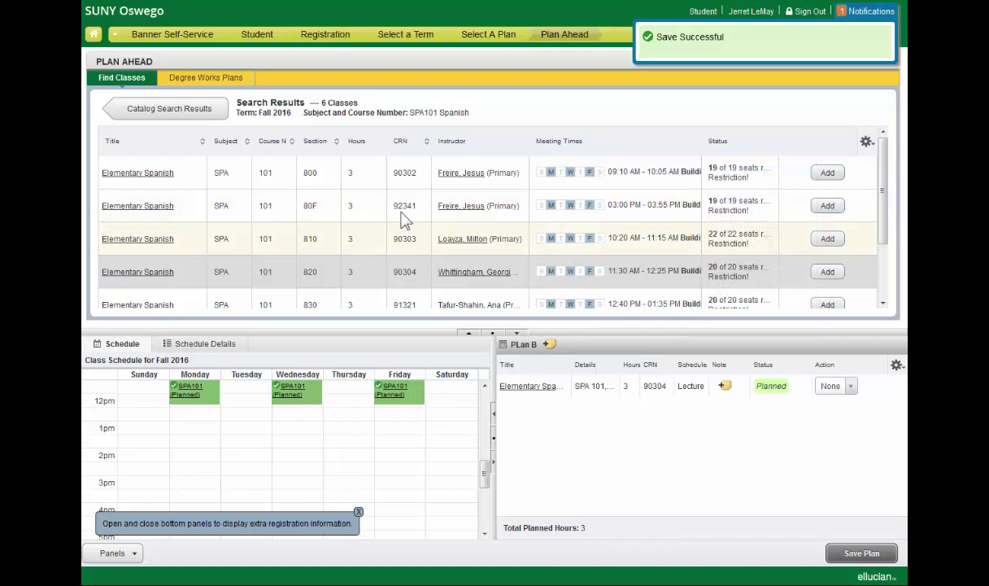
Step: Make PLan B preferred, then restore Plan A as preferred and open it for editing
{"action": "left_click", "coordinate": [474, 38]}
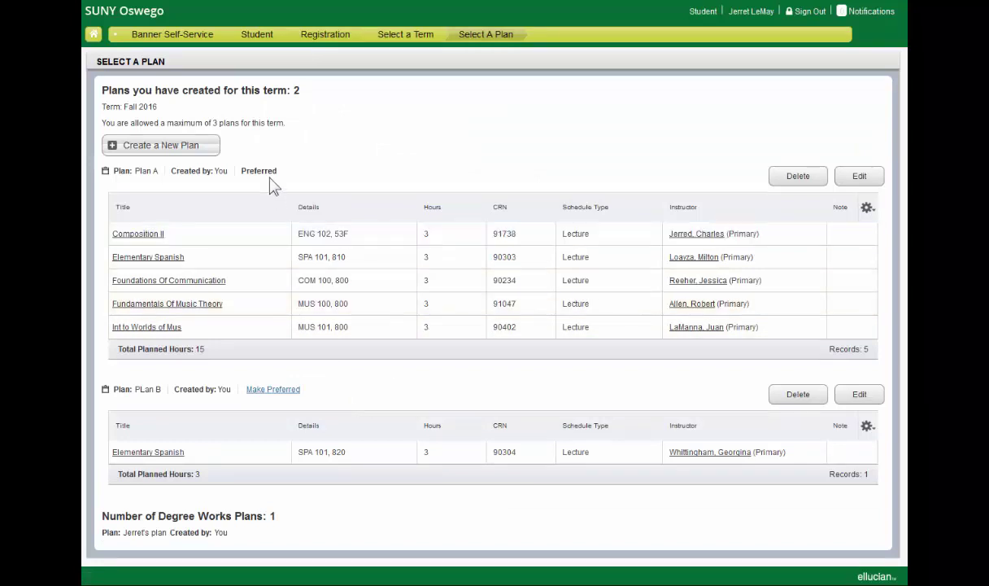
{"action": "left_click", "coordinate": [273, 391]}
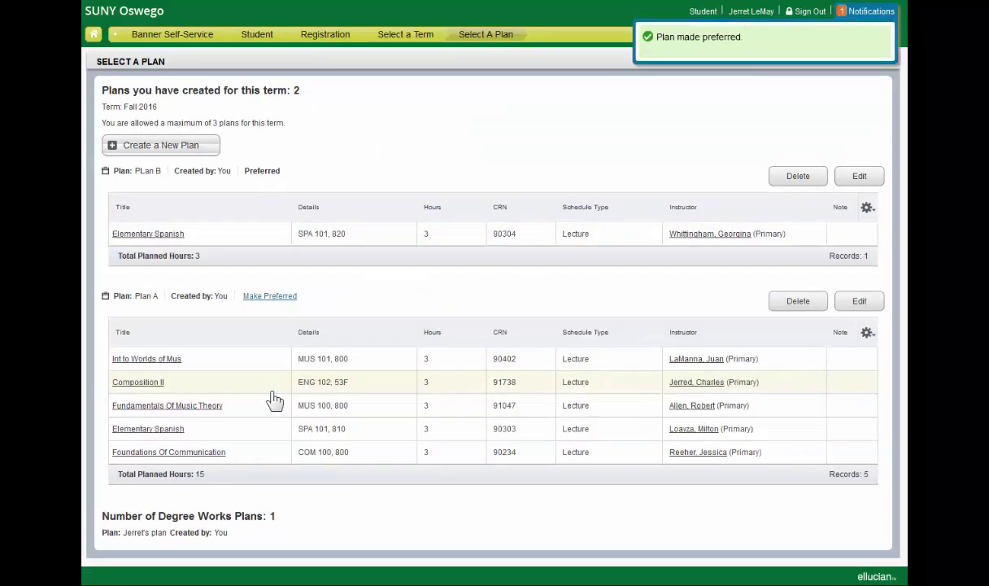
{"action": "left_click", "coordinate": [274, 298]}
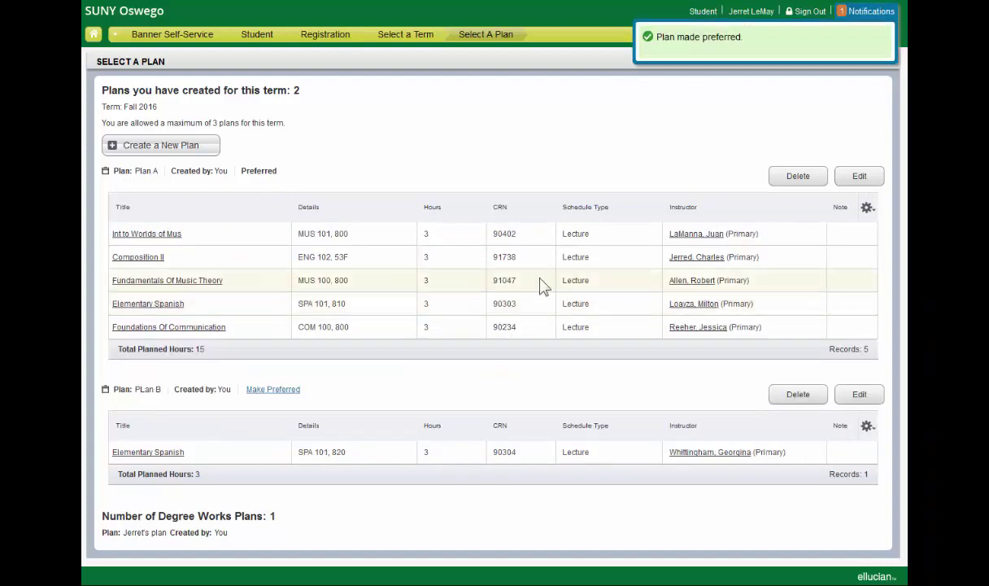
{"action": "left_click", "coordinate": [856, 179]}
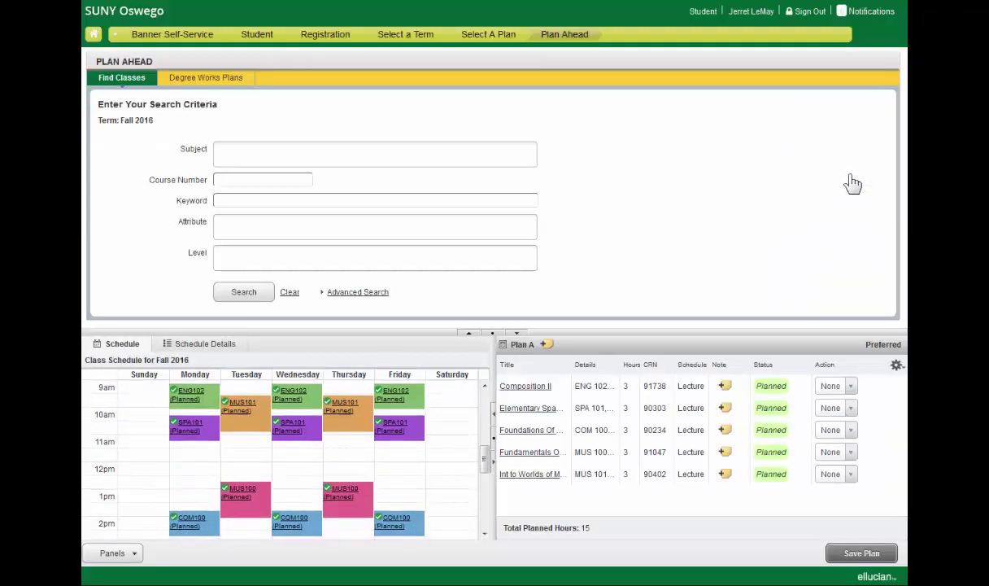
Step: Add and save the note "This is my favorite" on Plan A
{"action": "left_click", "coordinate": [547, 345]}
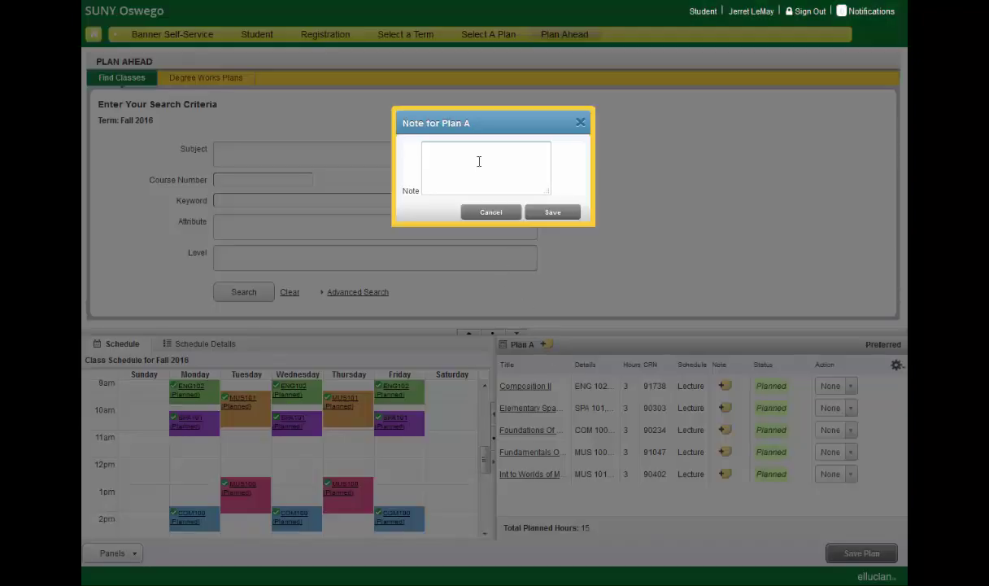
{"action": "type", "text": "This is my favorite"}
{"action": "left_click", "coordinate": [557, 215]}
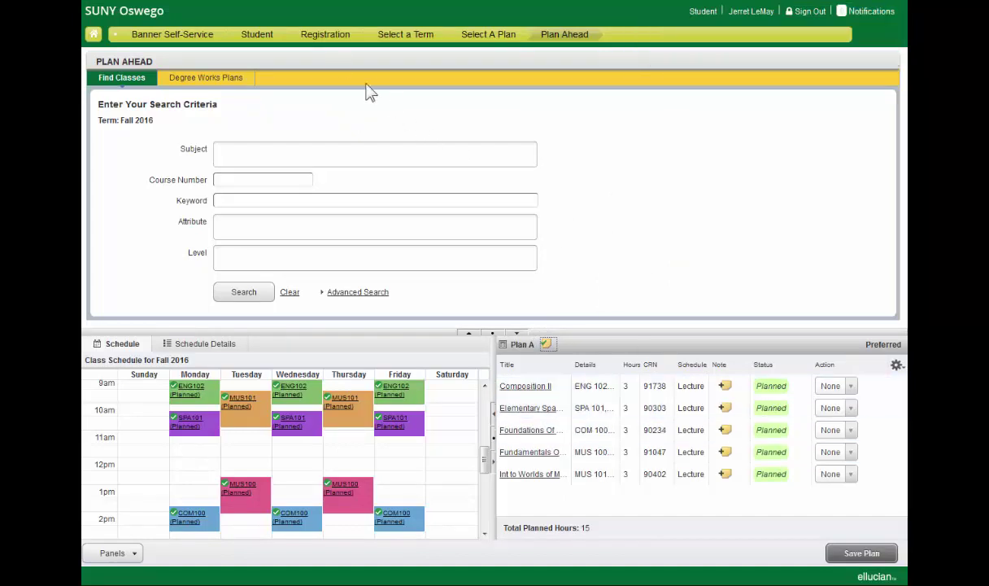
Step: Start Register for Classes for the Fall 2016 term
{"action": "left_click", "coordinate": [269, 38]}
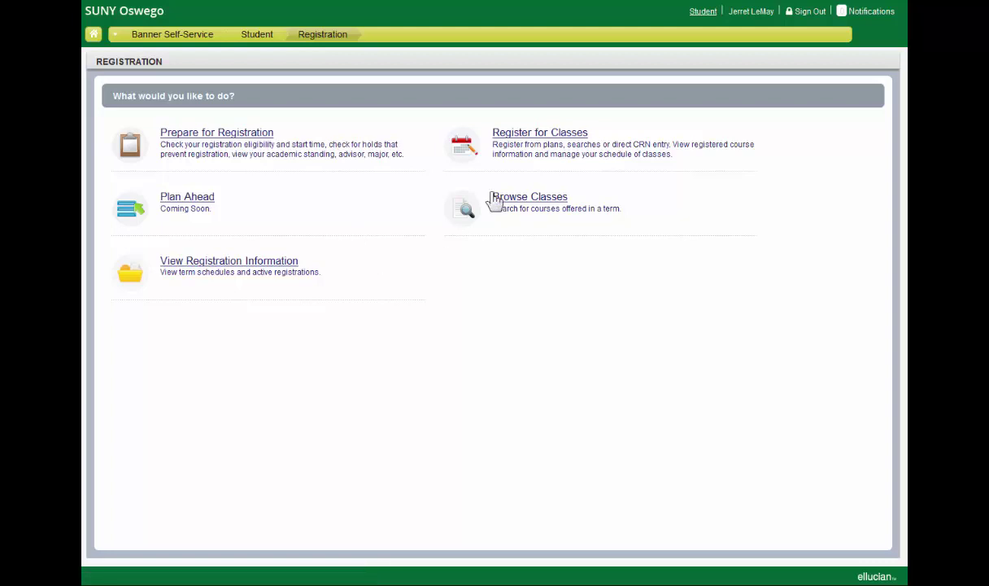
{"action": "left_click", "coordinate": [533, 144]}
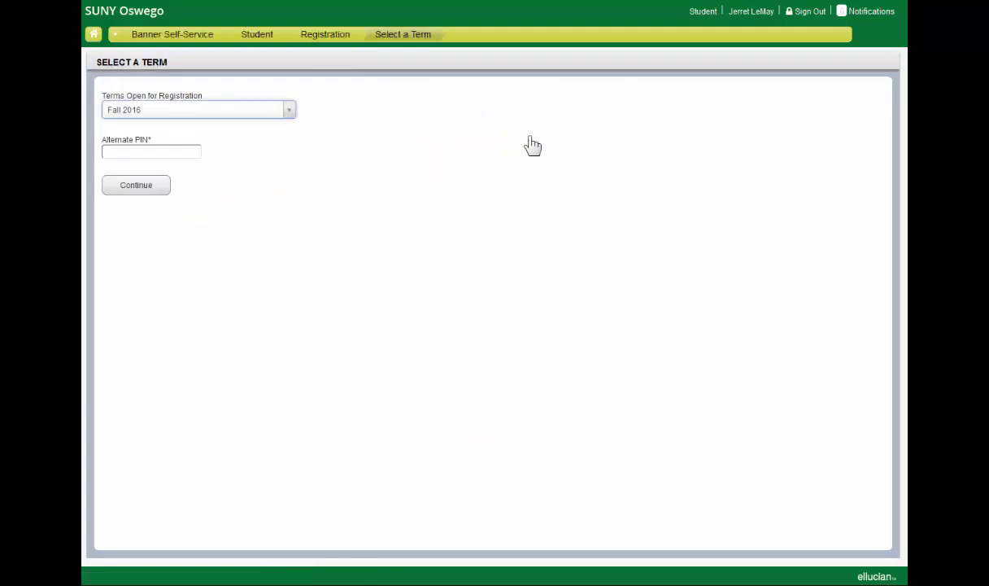
{"action": "left_click", "coordinate": [135, 185]}
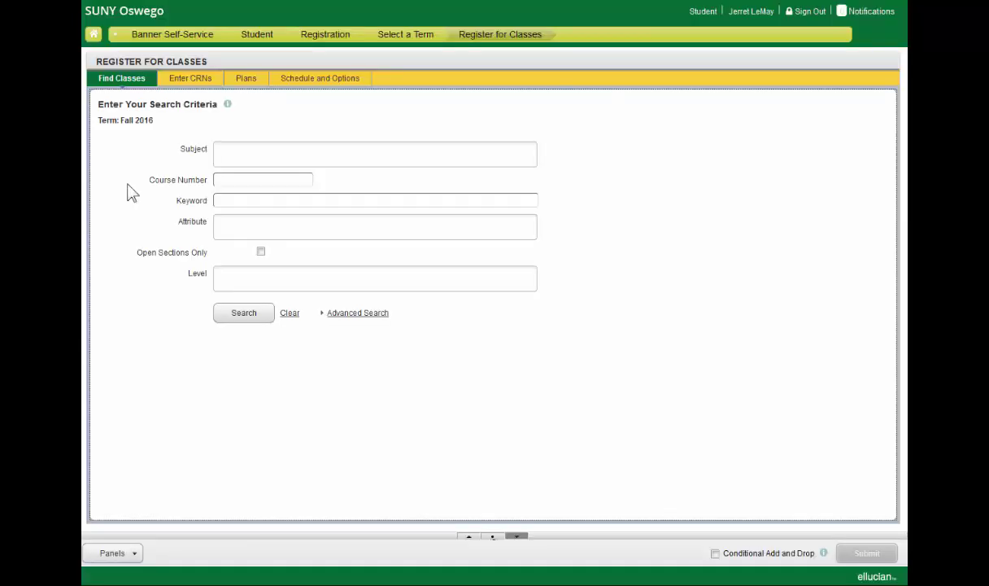
Step: Show the saved plans, briefly expanding and collapsing the Degree Works plan's course list
{"action": "left_click", "coordinate": [246, 81]}
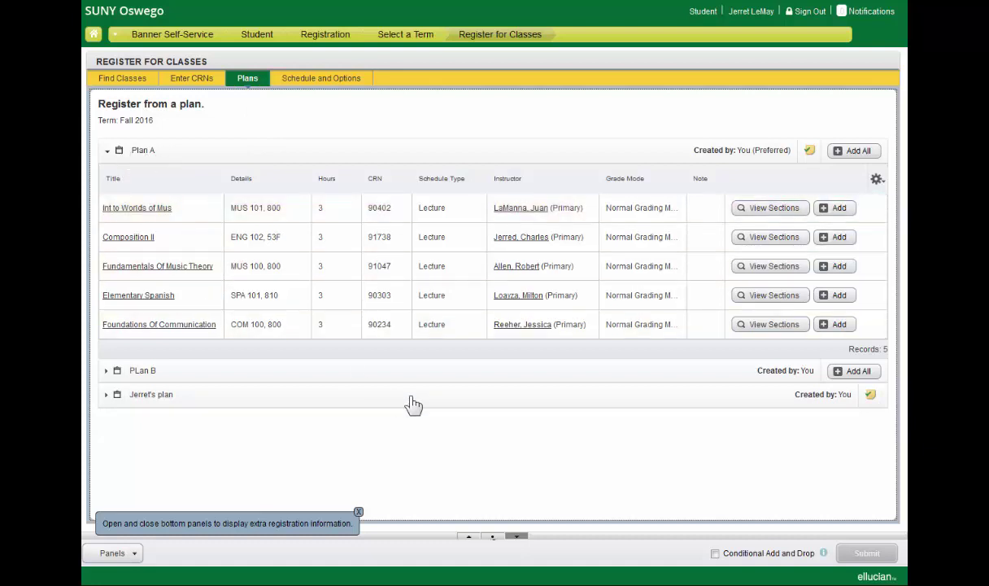
{"action": "left_click", "coordinate": [107, 395]}
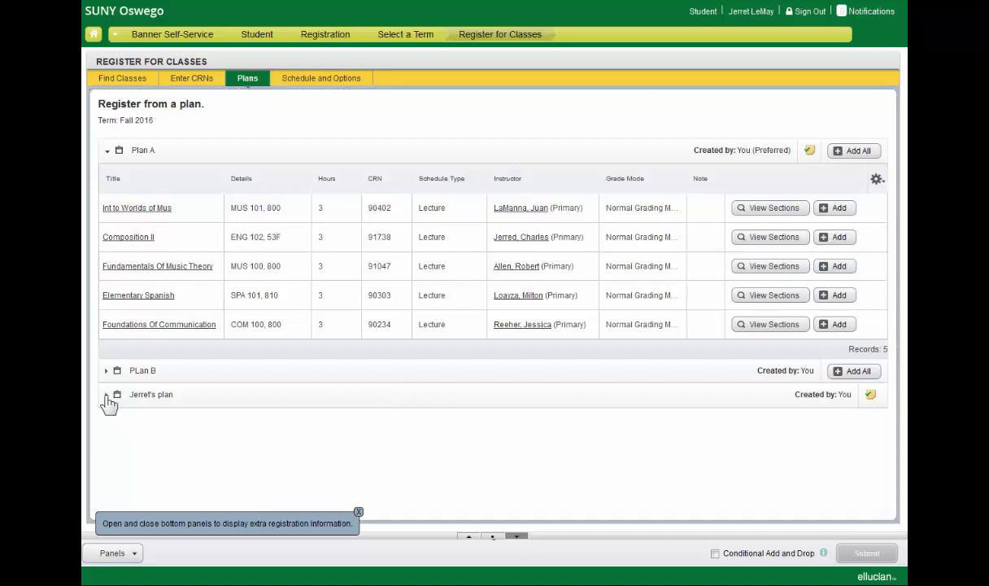
{"action": "scroll", "coordinate": [436, 439], "scroll_direction": "down", "scroll_amount": 3}
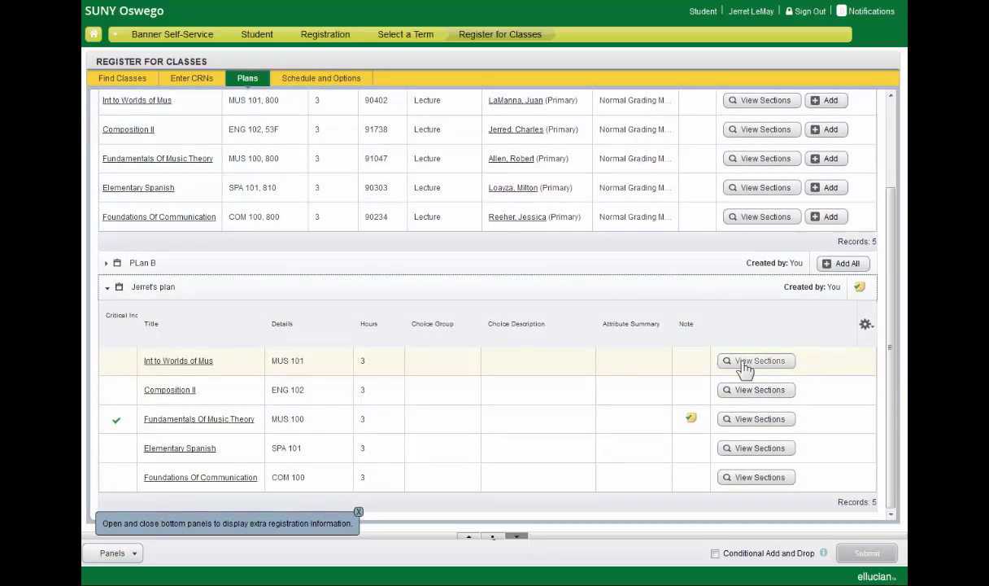
{"action": "left_click", "coordinate": [109, 289]}
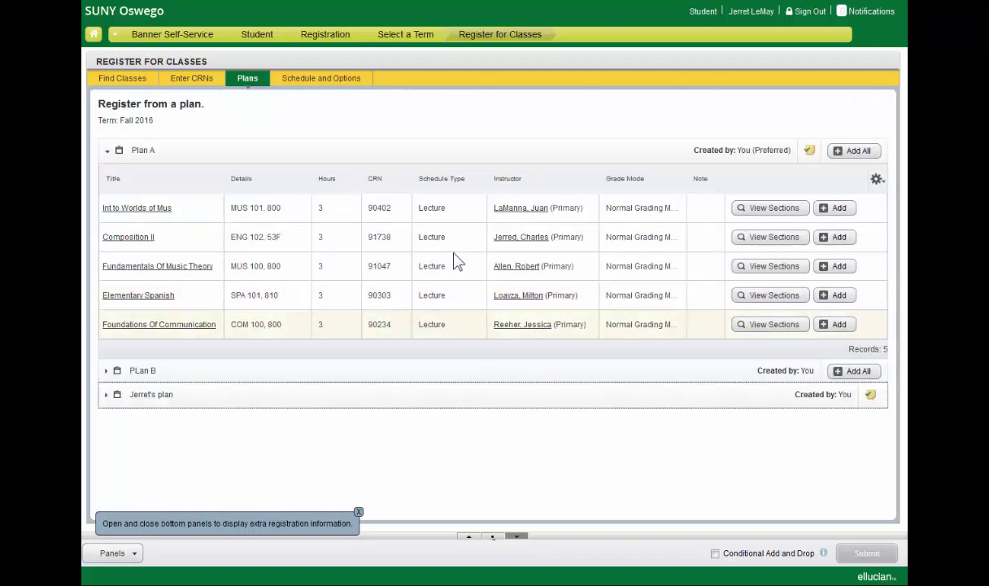
Step: Add all five Plan A courses and submit them, for 15.0 registered hours
{"action": "left_click", "coordinate": [850, 156]}
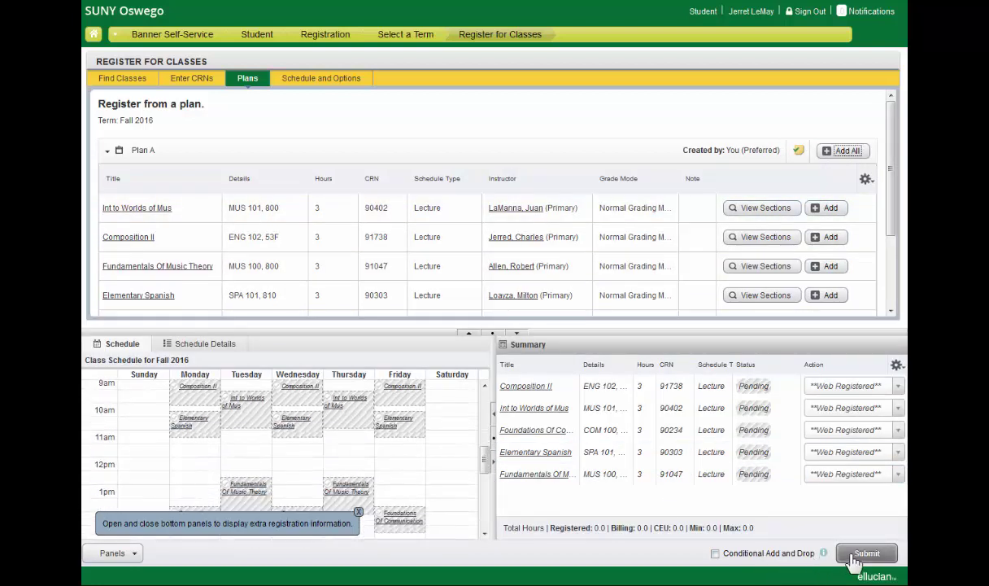
{"action": "left_click", "coordinate": [859, 556]}
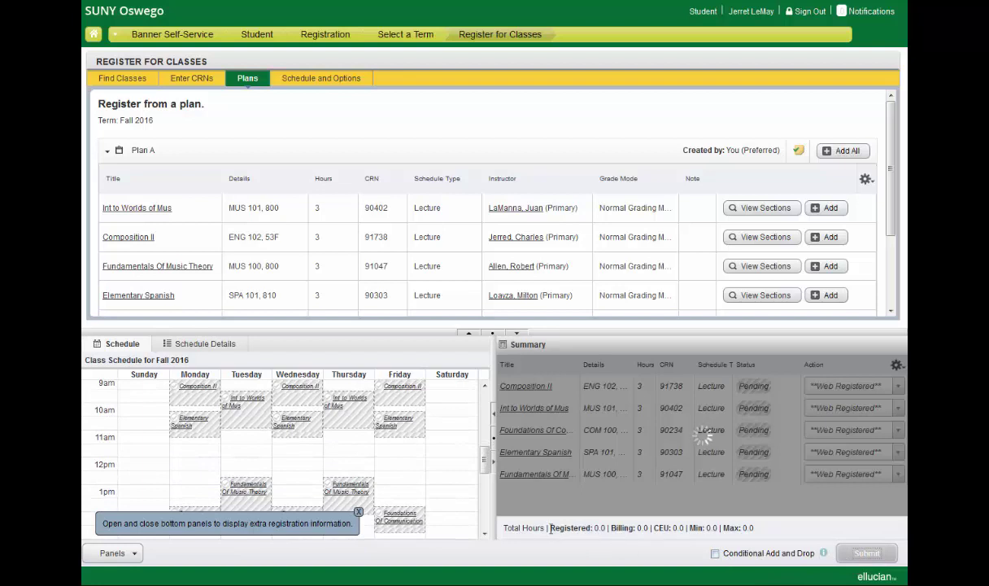